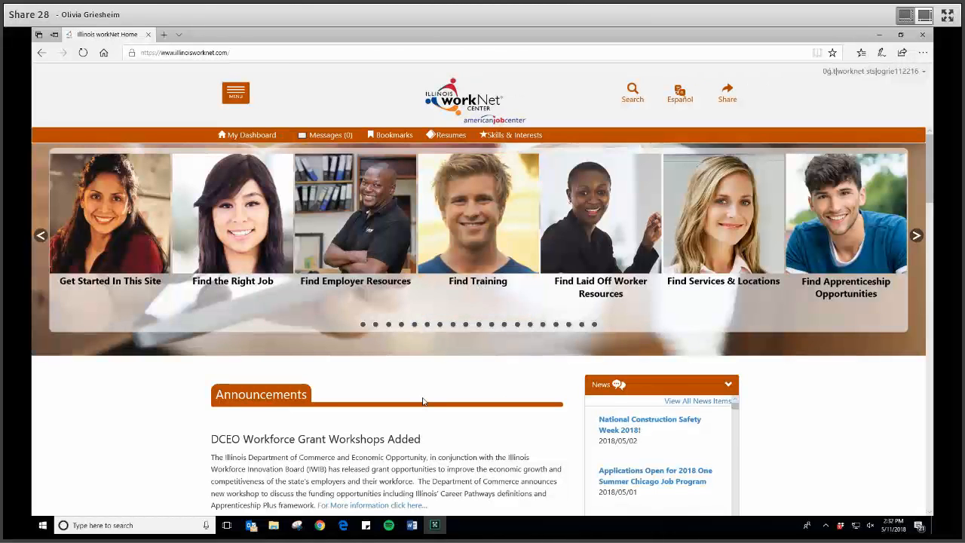
# - Open the Event Calendar from the site's Network & Connect section
pyautogui.click(234, 100)
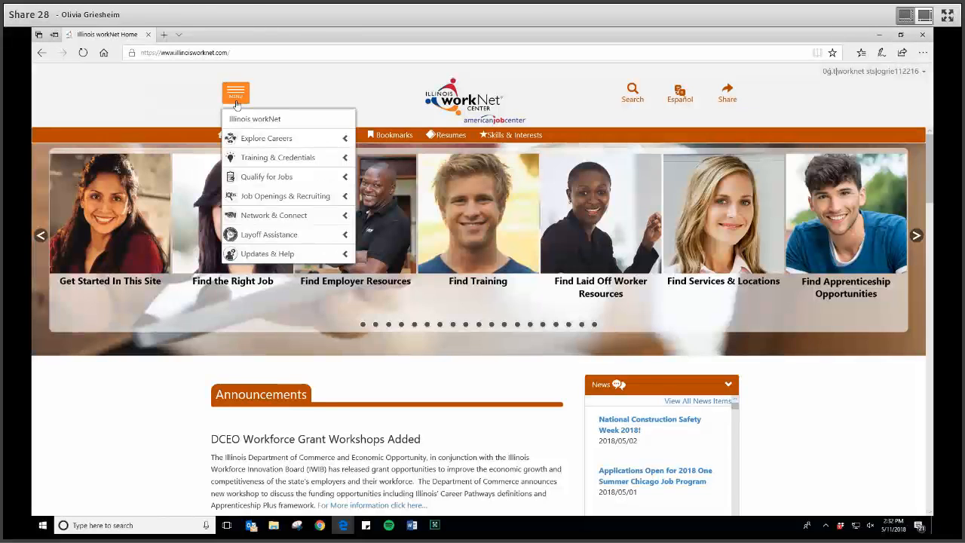
pyautogui.click(273, 216)
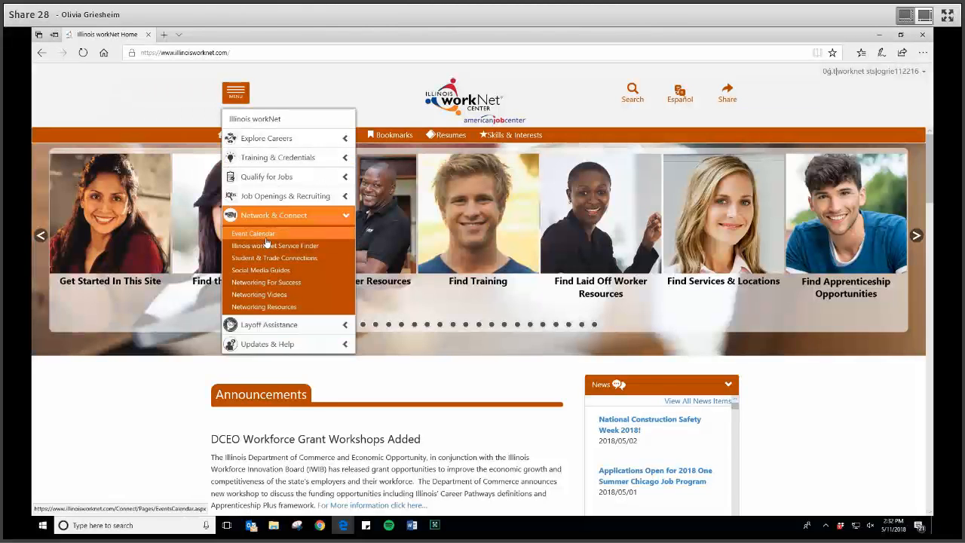
pyautogui.click(266, 240)
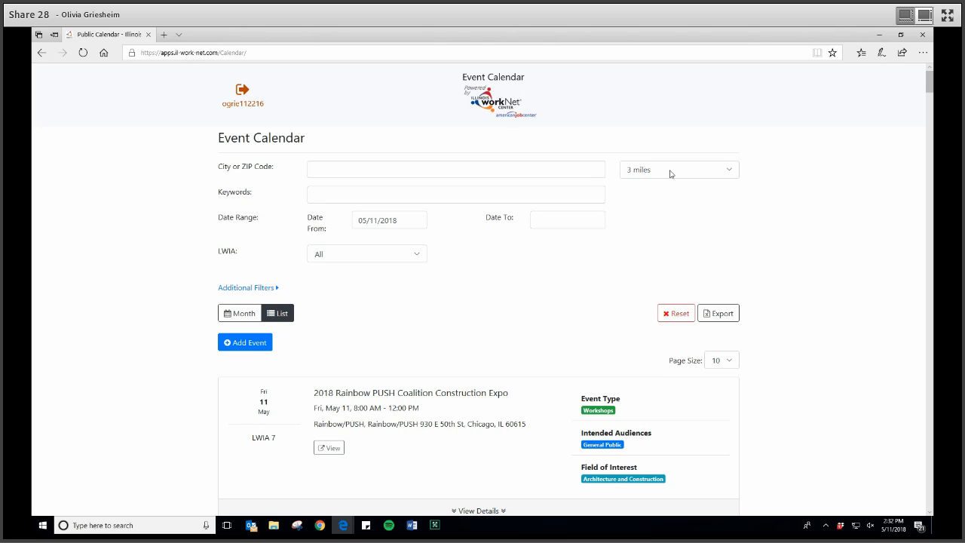
# - Show the additional filters and filter events by the audiences After-School Program Staff and General Public
pyautogui.click(260, 291)
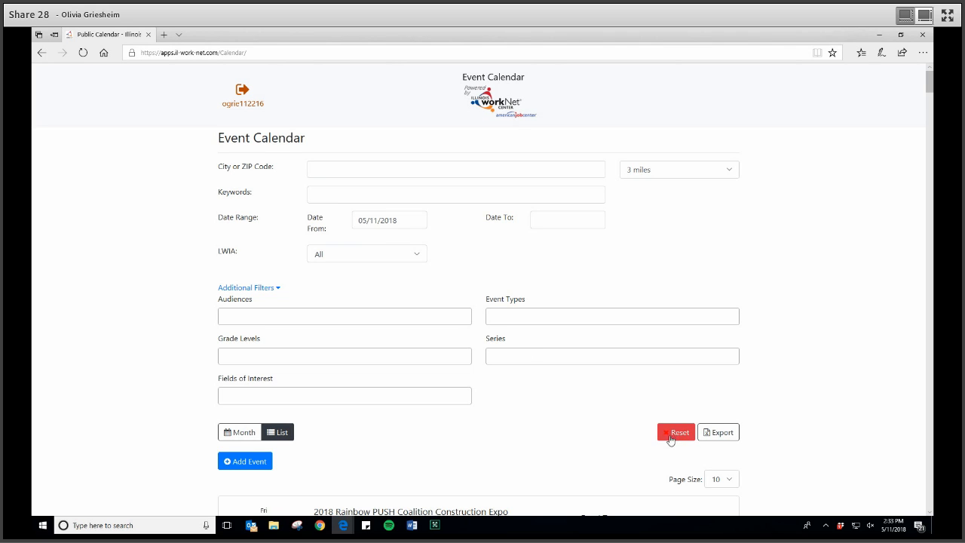
pyautogui.click(280, 316)
pyautogui.click(278, 357)
pyautogui.click(352, 321)
pyautogui.click(334, 385)
# - Filter events by grade level Middle School and field of interest Arts, A/V Technology, and Communications
pyautogui.click(394, 357)
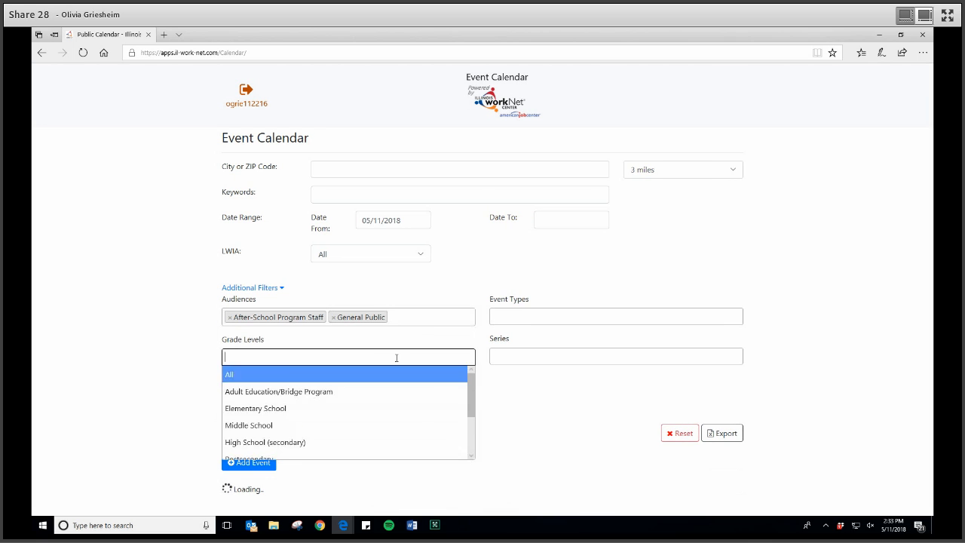
pyautogui.click(367, 427)
pyautogui.click(391, 403)
pyautogui.click(387, 441)
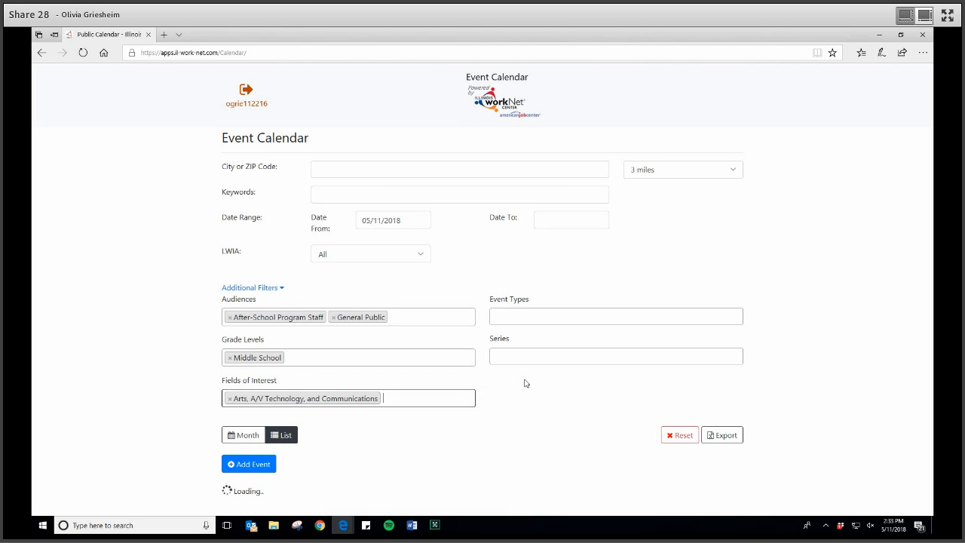
# - Reset all calendar filters and show the events in month view
pyautogui.click(681, 438)
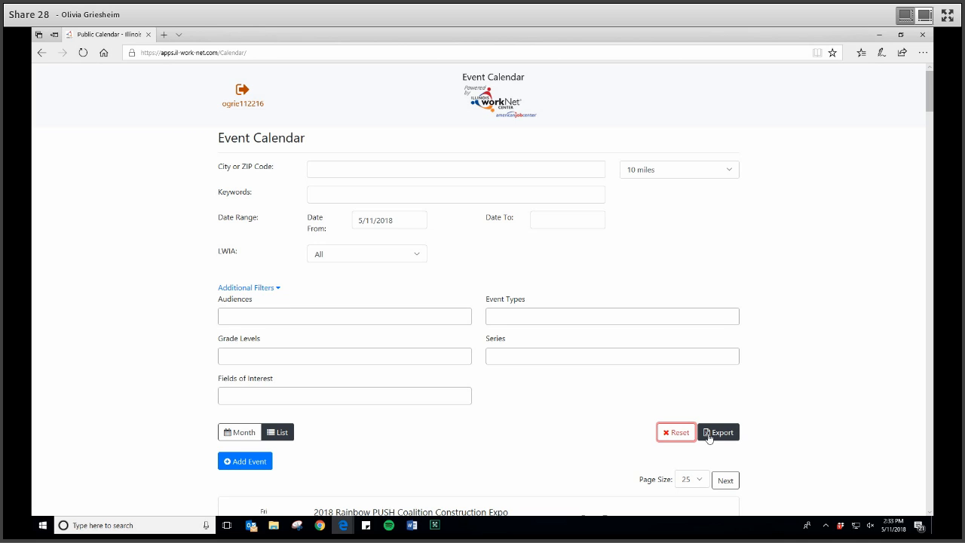
pyautogui.scroll(-4, 510, 370)
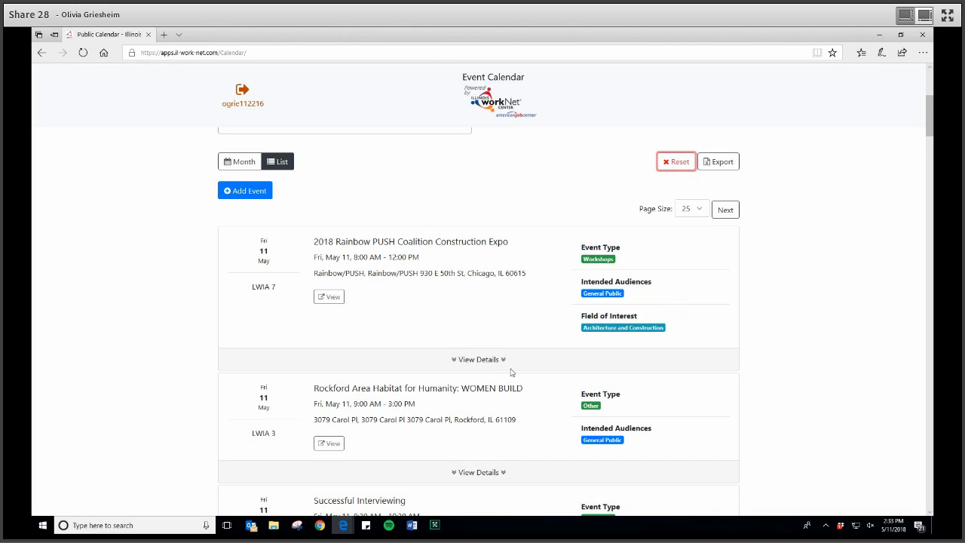
pyautogui.click(240, 165)
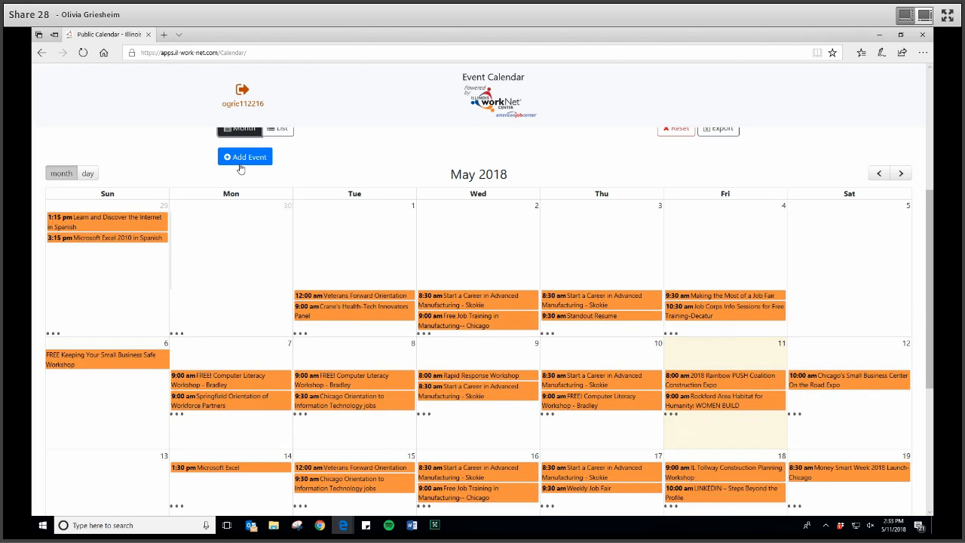
# - Show all events for May 15 and review the details of the 1:00 PM National Able Network: Job Seeker Orientation
pyautogui.scroll(-2, 355, 270)
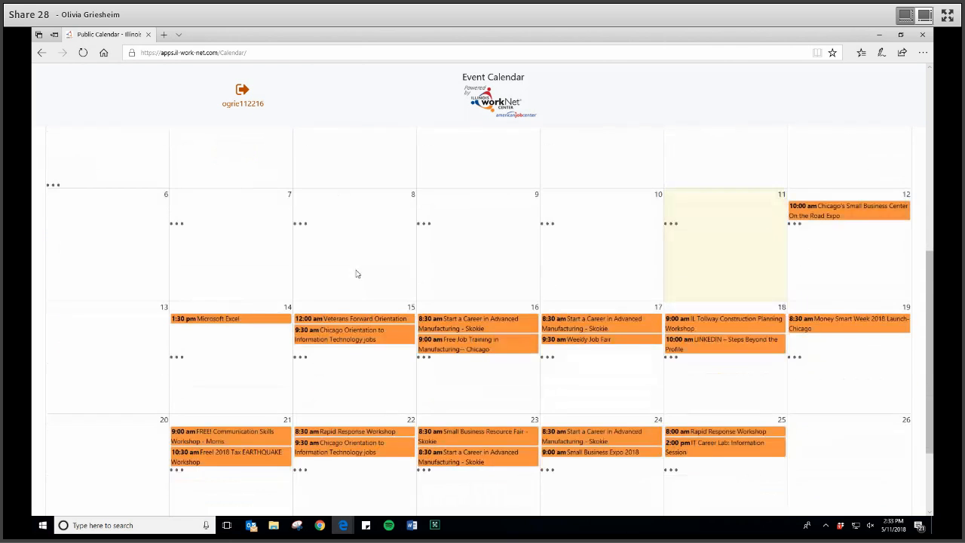
pyautogui.scroll(-1, 332, 313)
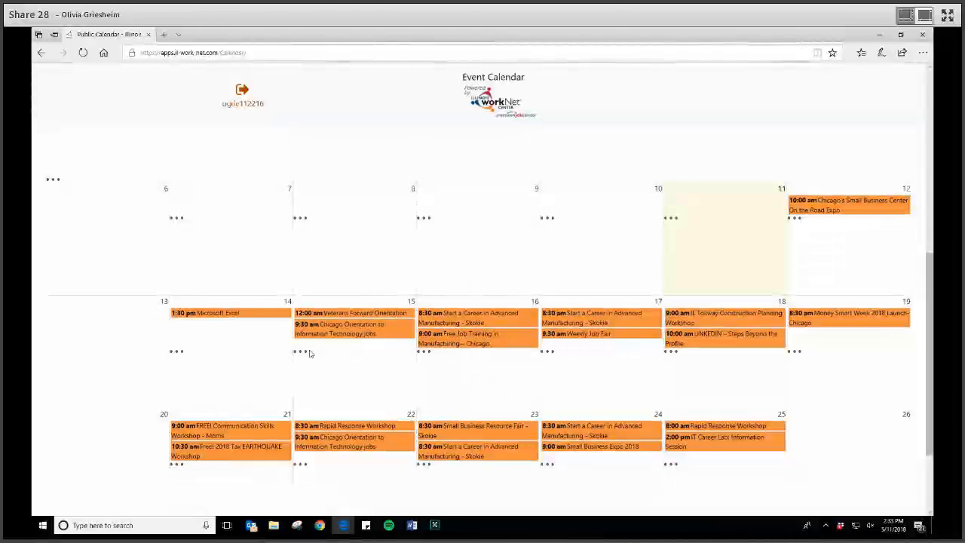
pyautogui.click(309, 353)
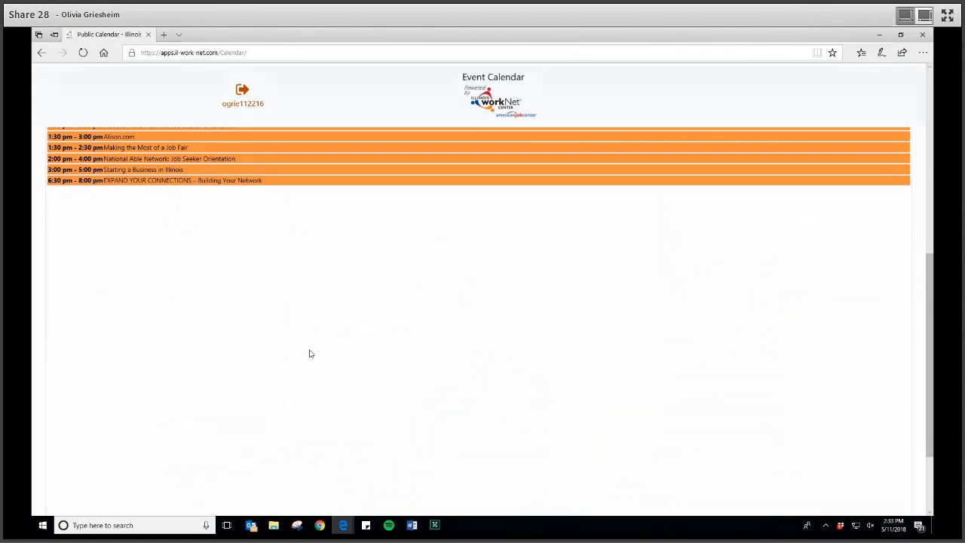
pyautogui.scroll(1, 308, 373)
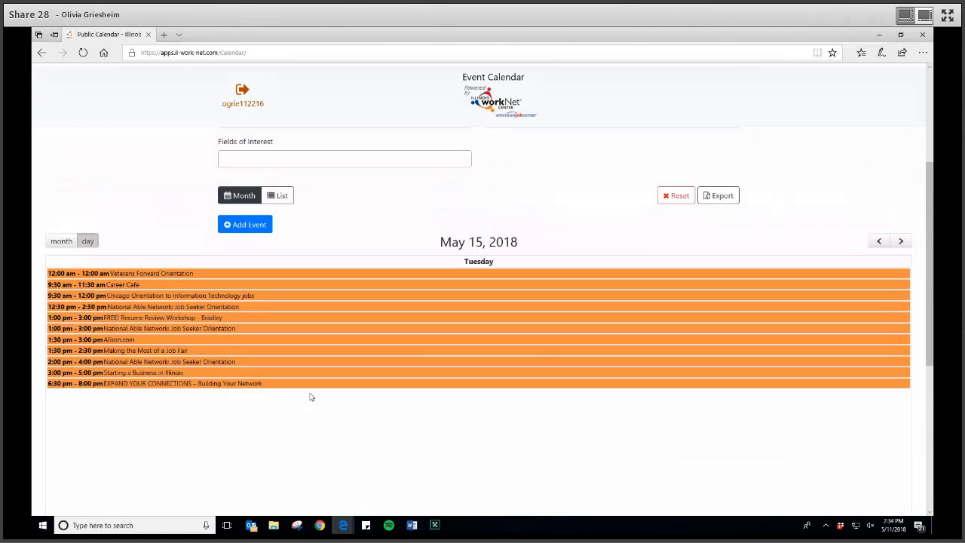
pyautogui.click(163, 329)
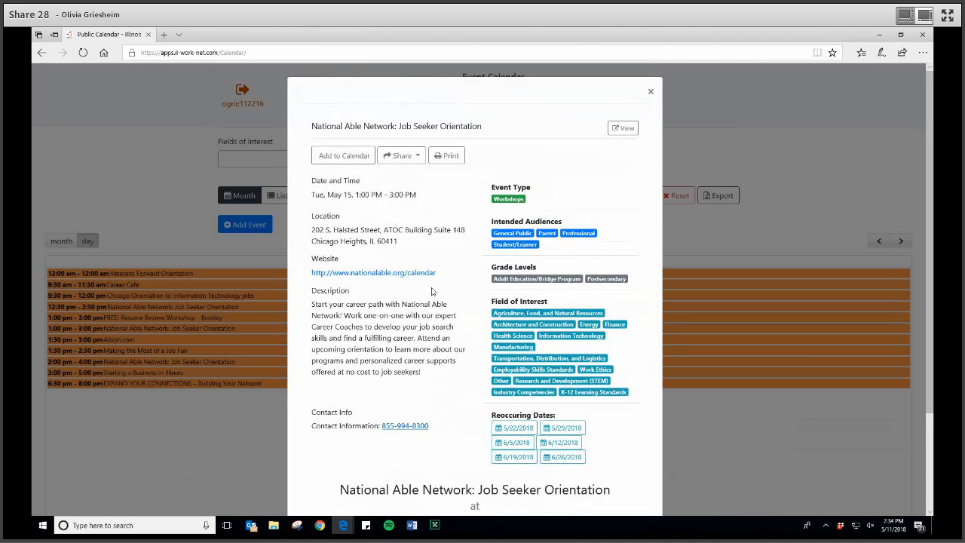
pyautogui.scroll(-1, 436, 228)
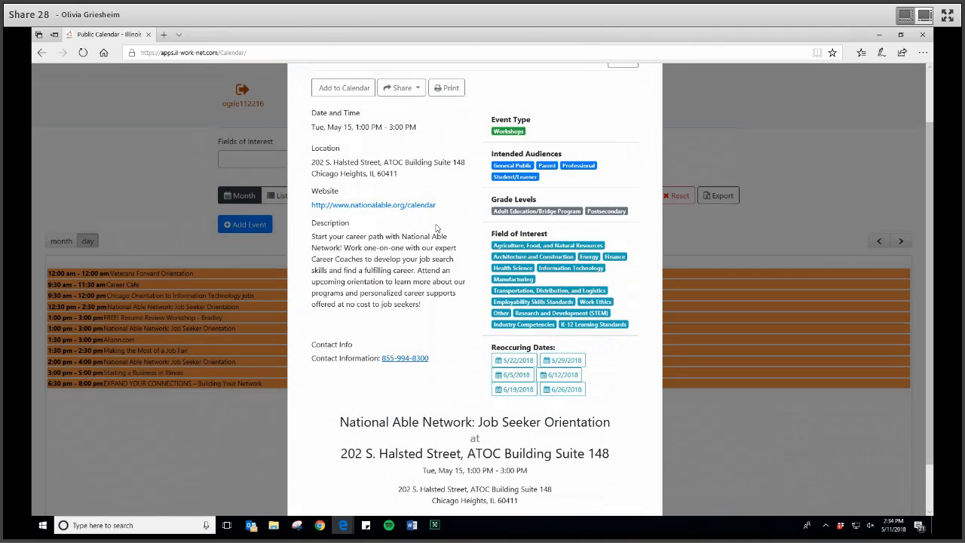
pyautogui.scroll(1, 436, 228)
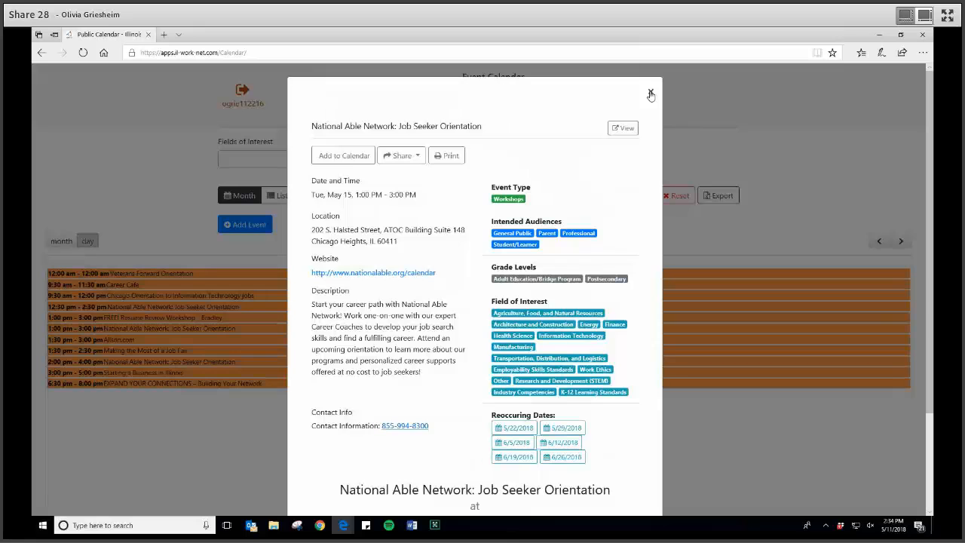
pyautogui.click(649, 94)
# - Return the calendar to list view and expand the details of the 2018 Rainbow PUSH Coalition Construction Expo
pyautogui.click(279, 196)
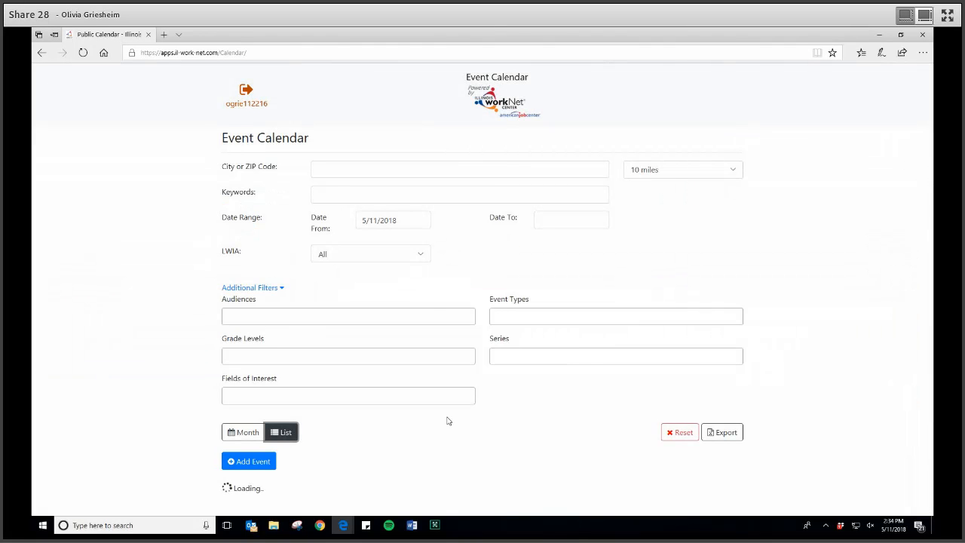
pyautogui.scroll(-4, 448, 422)
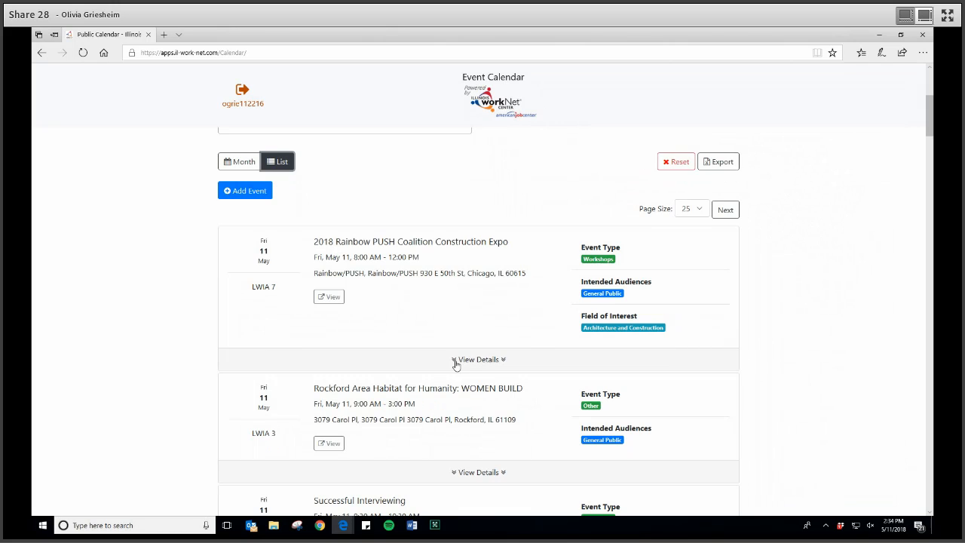
pyautogui.click(483, 359)
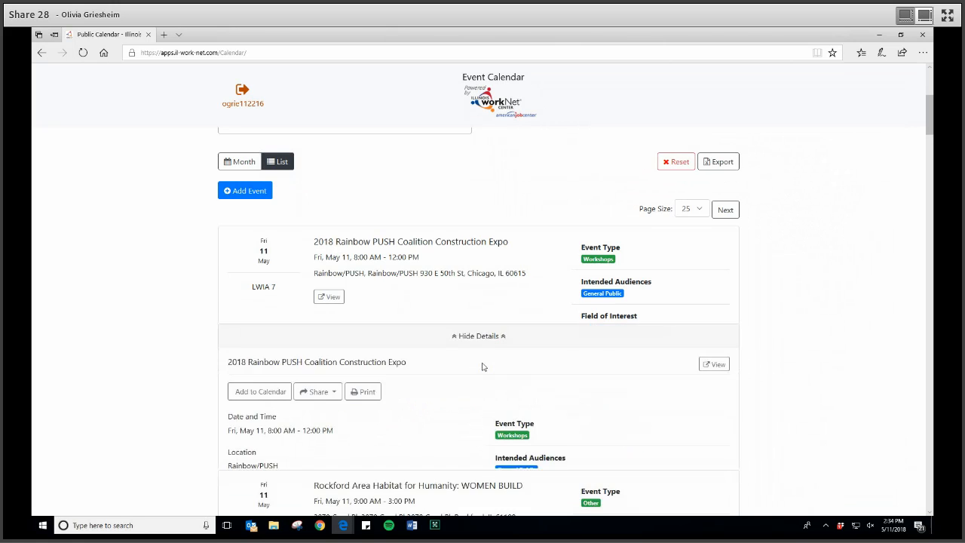
pyautogui.scroll(-1, 483, 367)
pyautogui.scroll(-2, 483, 367)
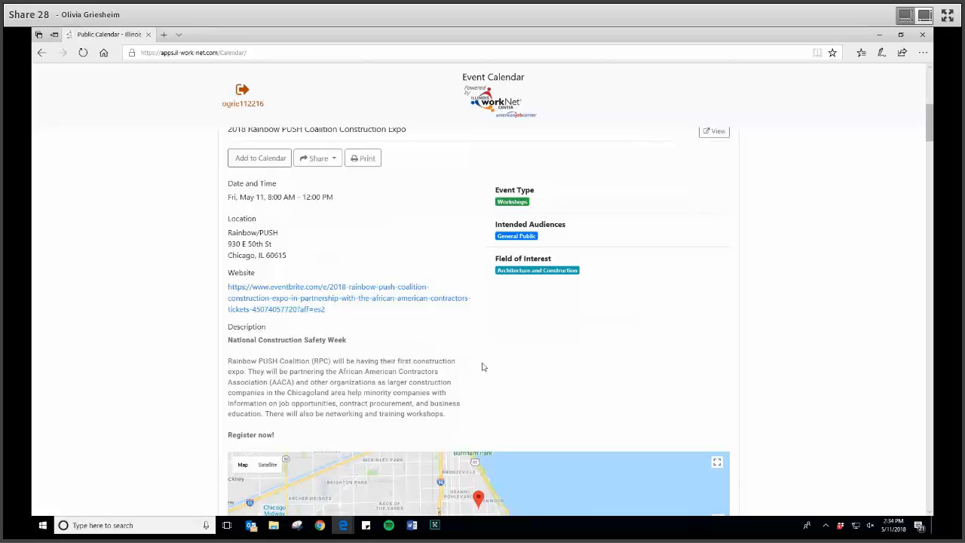
pyautogui.scroll(3, 484, 367)
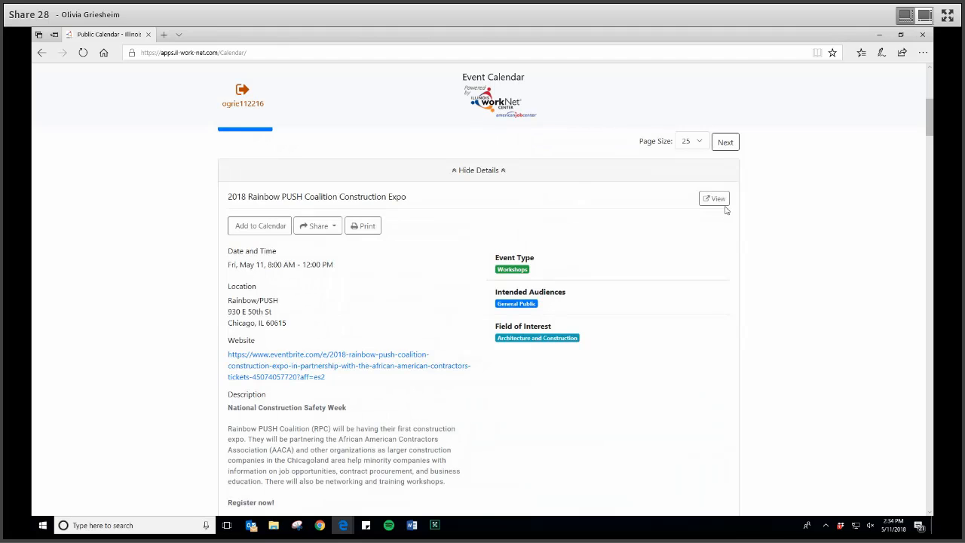
# - View the expo's separate event page, return to the calendar list and review the event's website, description and map
pyautogui.click(719, 198)
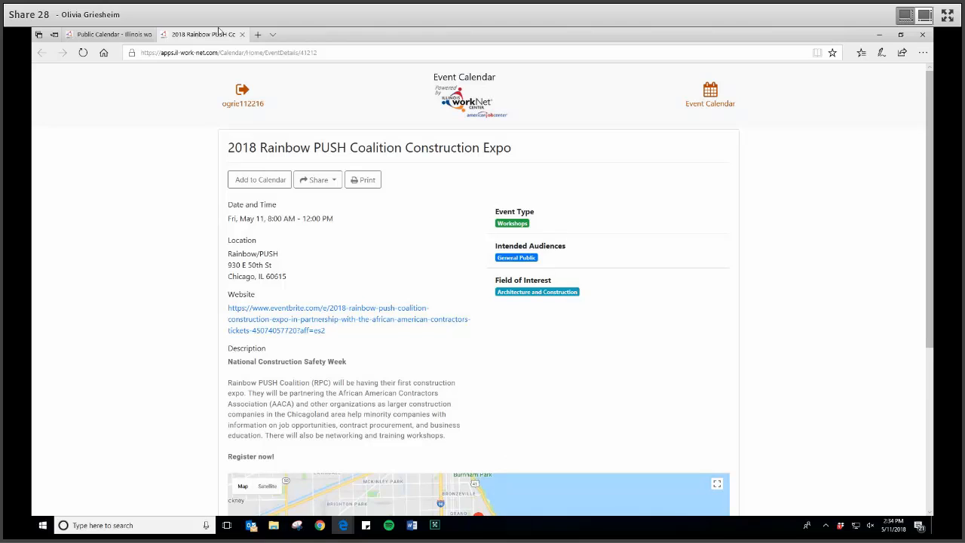
pyautogui.click(114, 34)
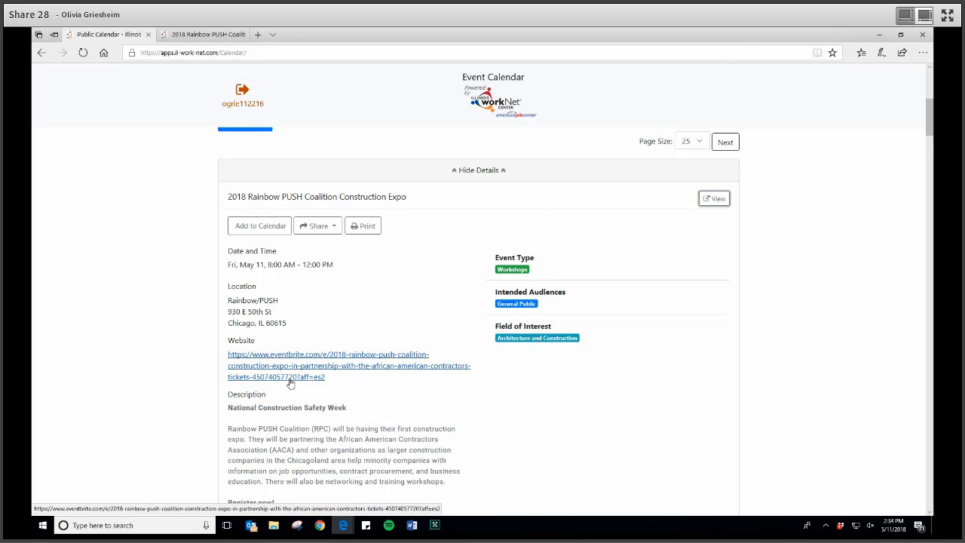
pyautogui.scroll(-2, 290, 383)
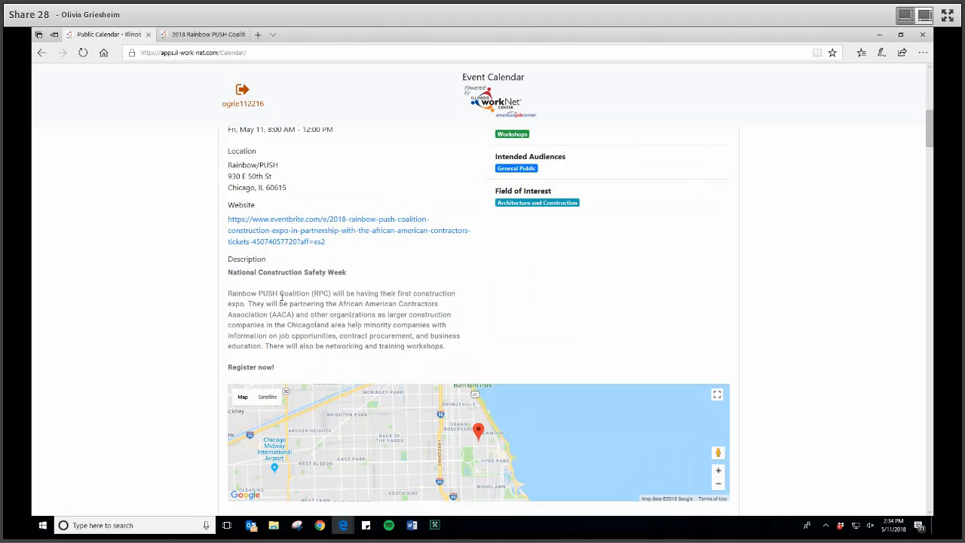
pyautogui.scroll(-1, 281, 298)
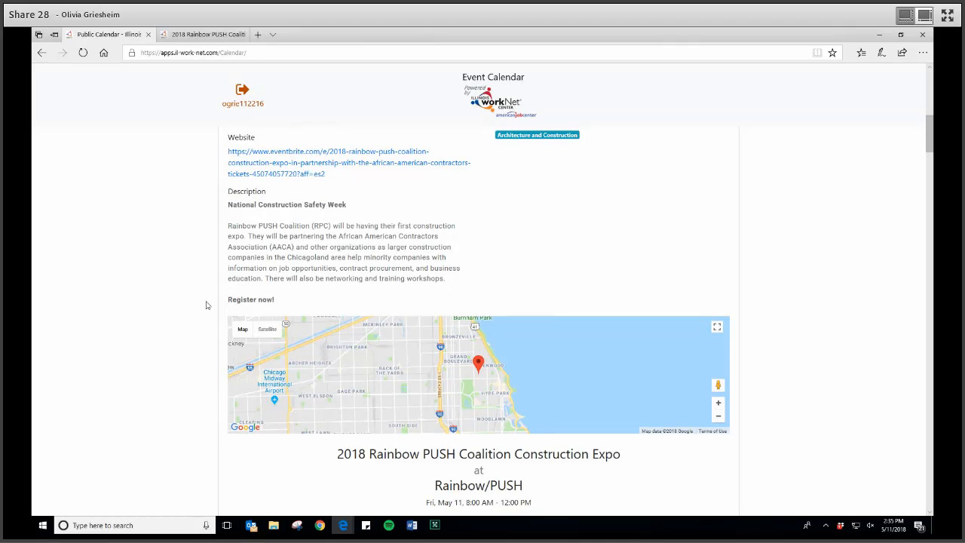
pyautogui.scroll(3, 589, 317)
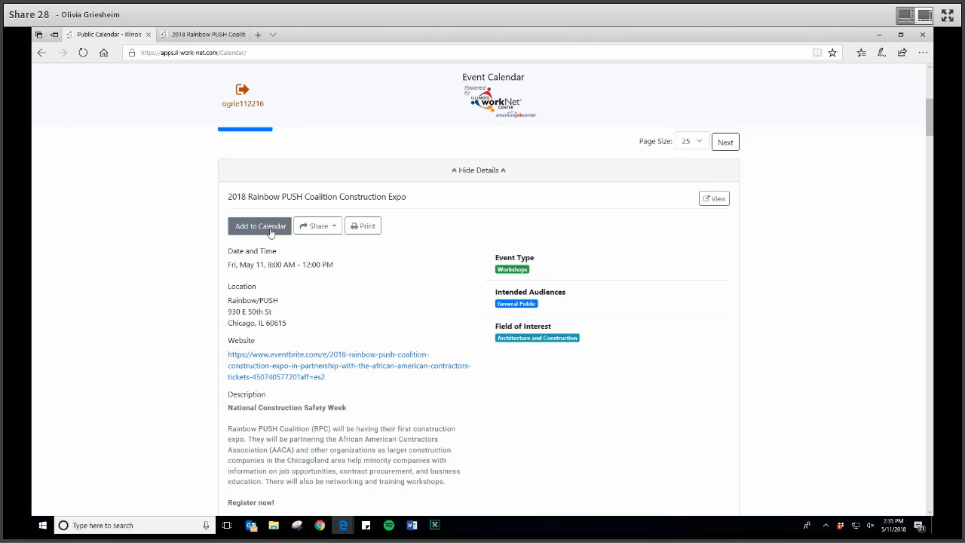
pyautogui.scroll(-1, 290, 343)
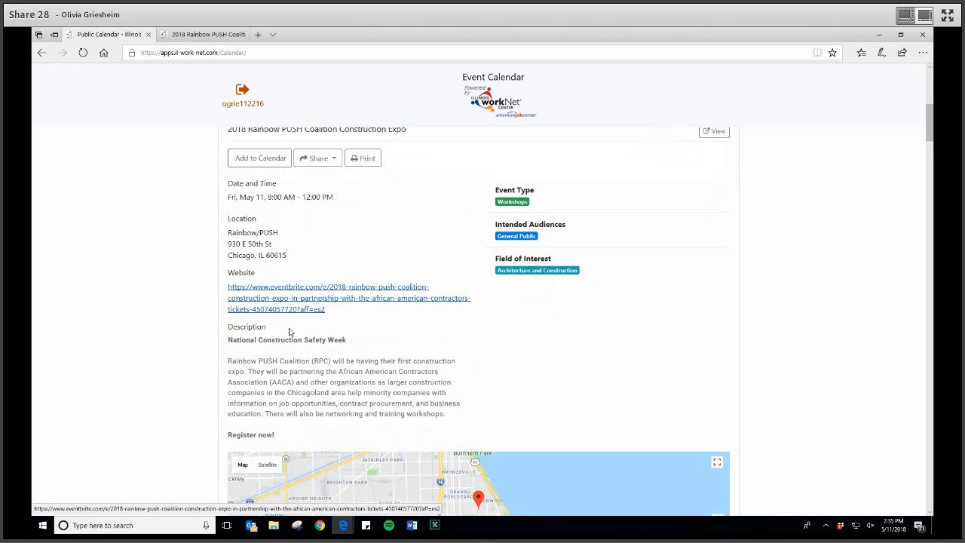
pyautogui.scroll(1, 288, 343)
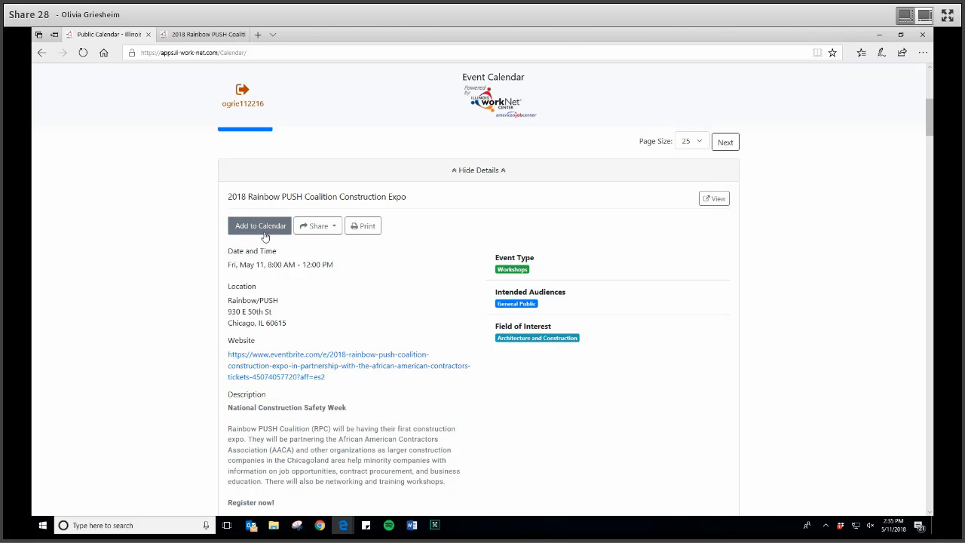
# - Look at the share and print options for the 2018 Rainbow PUSH Coalition Construction Expo
pyautogui.click(330, 226)
pyautogui.click(445, 260)
pyautogui.click(400, 219)
pyautogui.click(353, 228)
# - Start adding a new event to the calendar and agree to the terms of service
pyautogui.scroll(5, 451, 284)
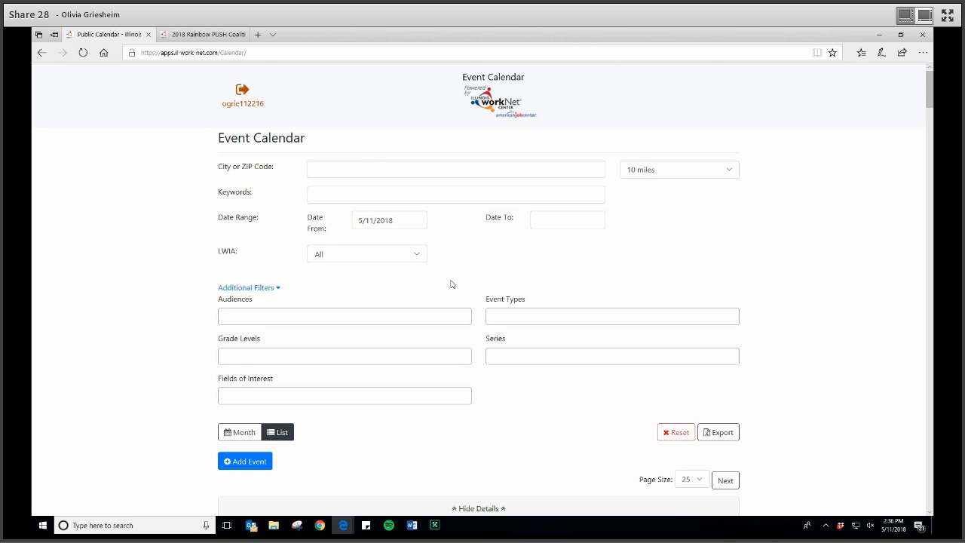
pyautogui.click(257, 465)
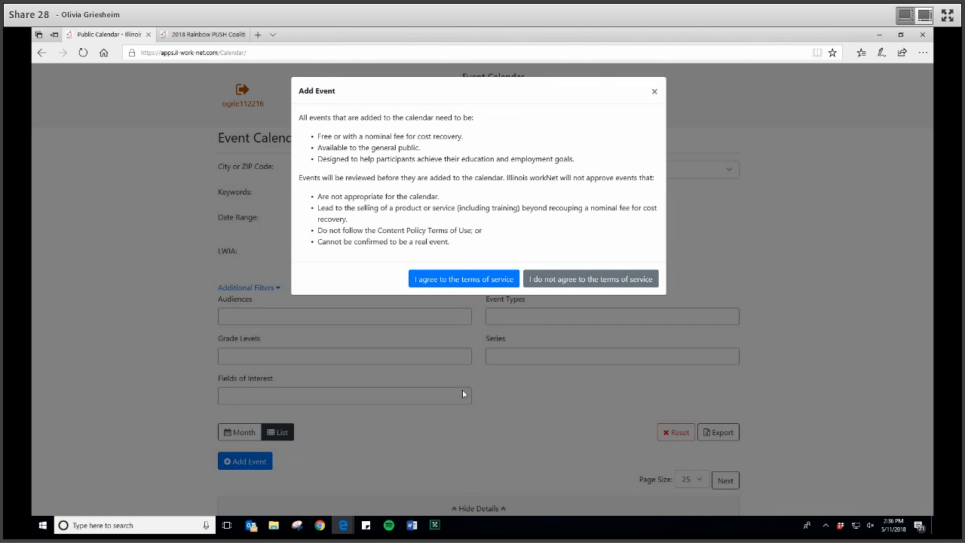
pyautogui.click(464, 280)
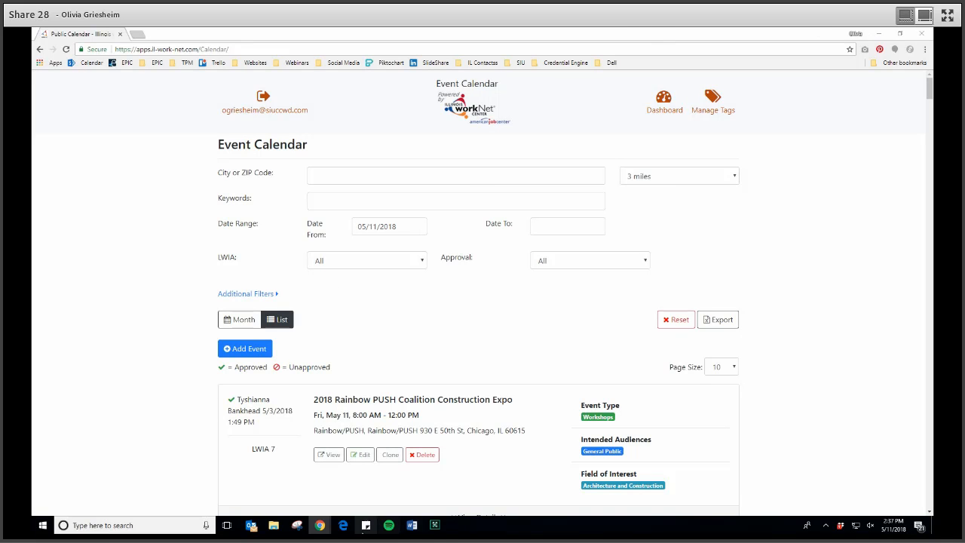
# - Return to the Add Event form in Edge, title the event "Springfield Job Seeker Workshop" and set its type to Workshops
pyautogui.moveTo(360, 519)
pyautogui.click(392, 482)
pyautogui.write('Springfield Job Seeker Workshop')
pyautogui.click(251, 217)
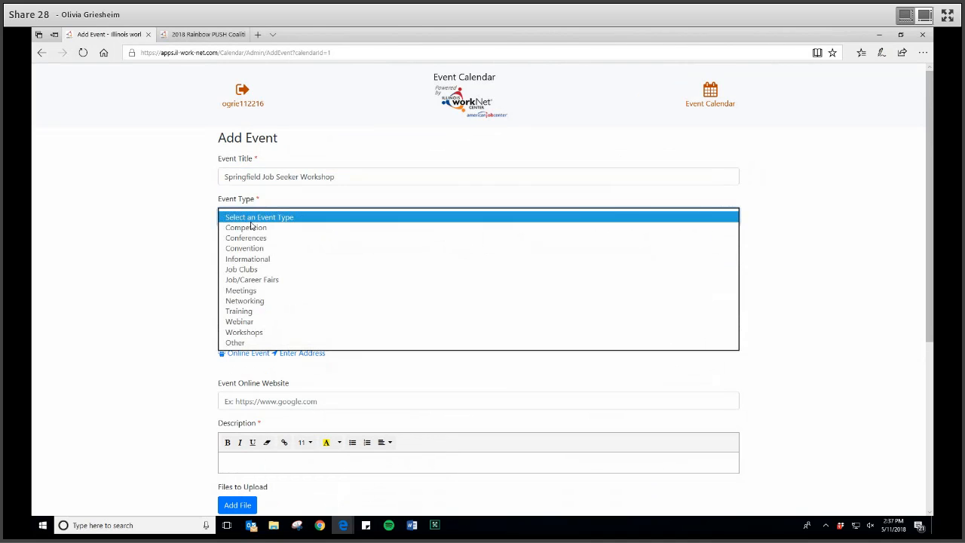
pyautogui.click(251, 336)
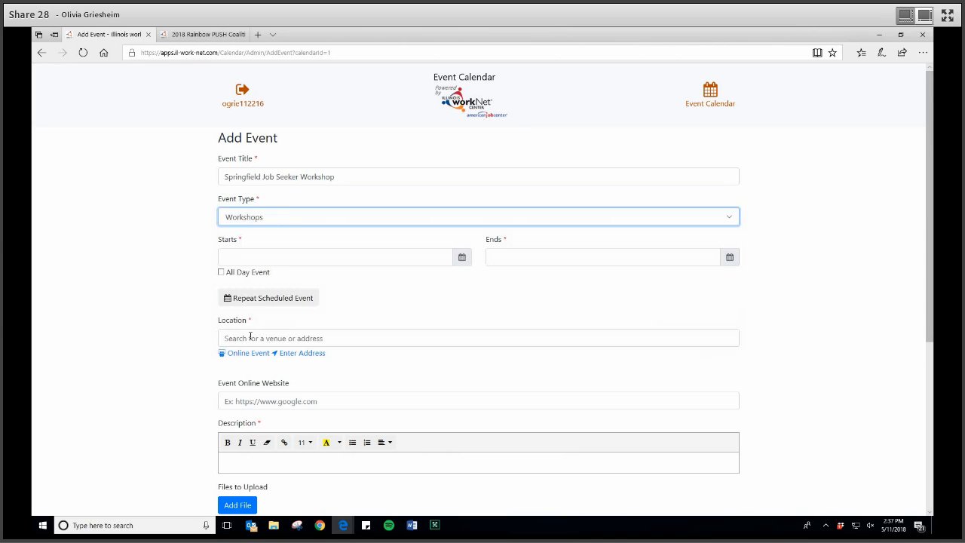
# - Set the event's start to 05/15/2018 9:30 AM
pyautogui.click(240, 258)
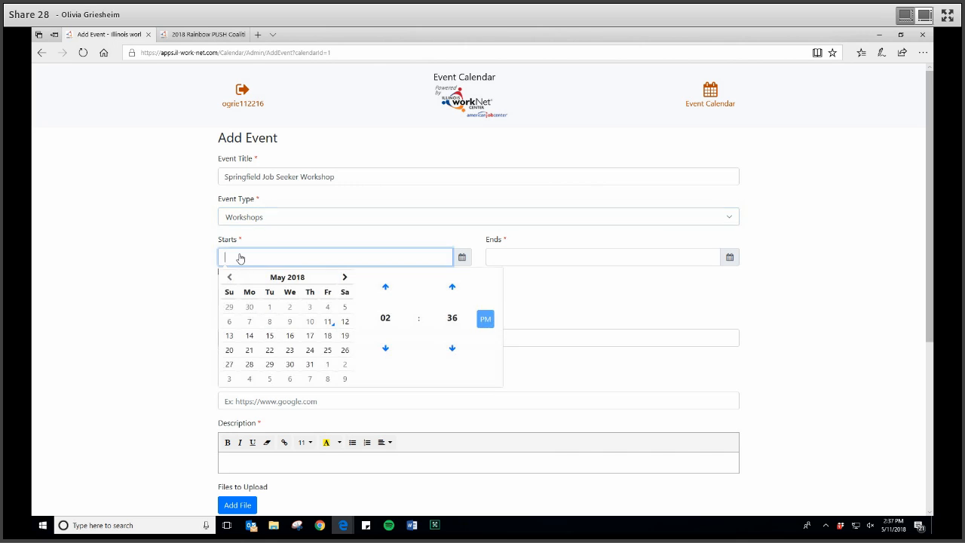
pyautogui.click(269, 336)
pyautogui.click(385, 349)
pyautogui.click(386, 350)
pyautogui.click(385, 349)
pyautogui.click(385, 349)
pyautogui.click(385, 349)
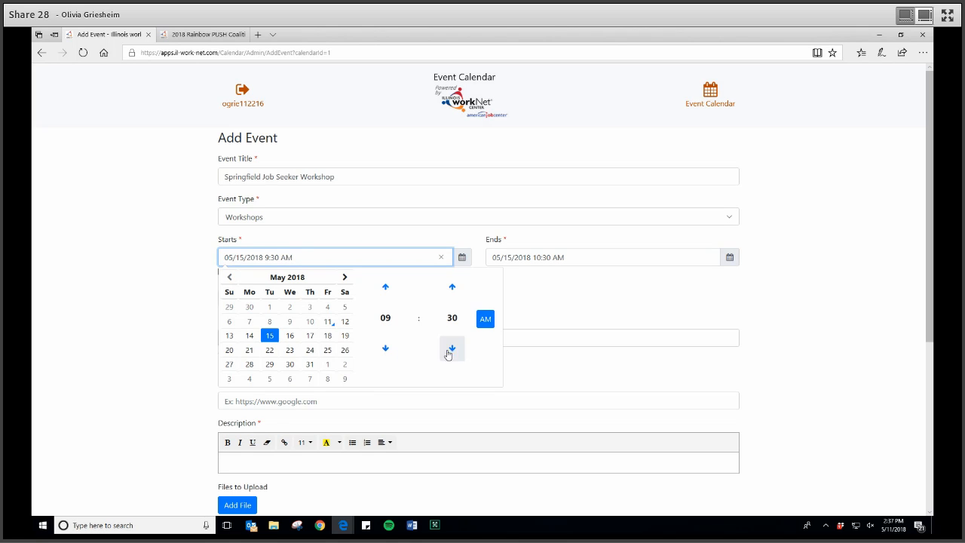
# - Set the event's start to 05/15/2018 9:00 AM and its end to 05/15/2018 11:00 AM
pyautogui.click(453, 356)
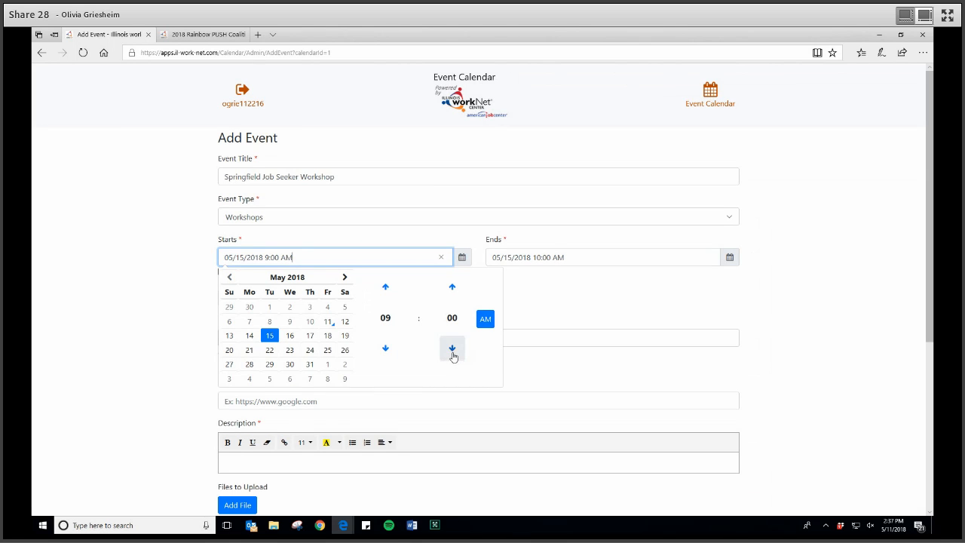
pyautogui.click(582, 309)
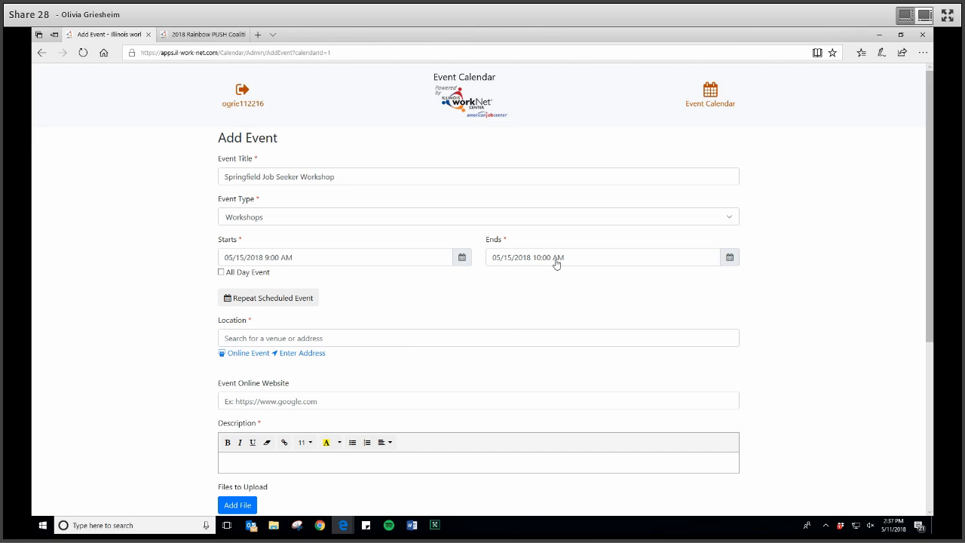
pyautogui.click(522, 262)
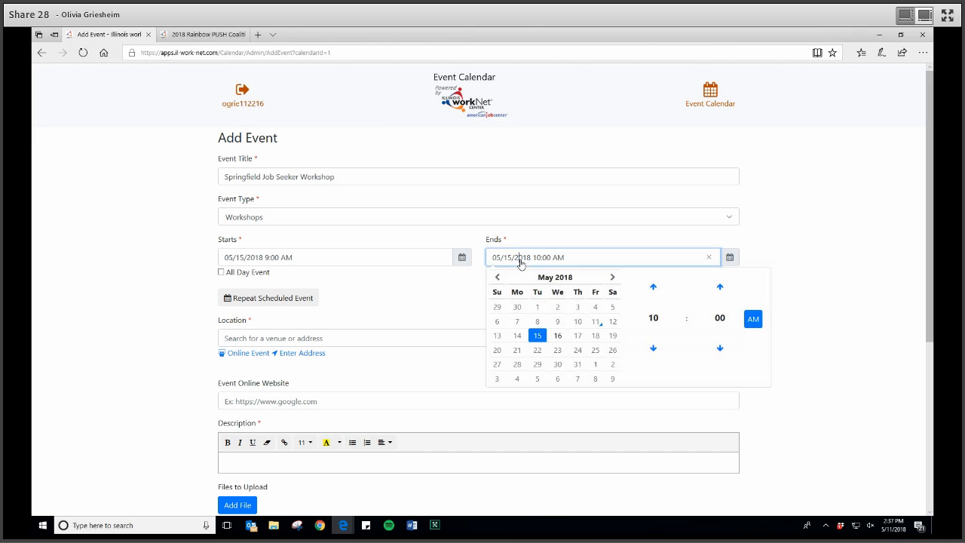
pyautogui.click(653, 289)
pyautogui.click(422, 309)
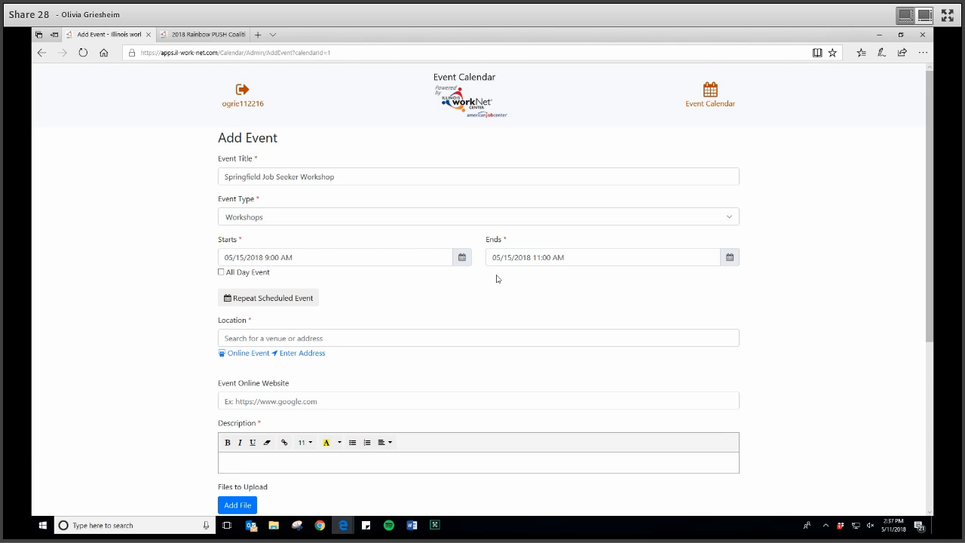
# - Try a weekly repeat schedule for the event, look over the other repeat frequencies and cancel the repetition
pyautogui.click(314, 305)
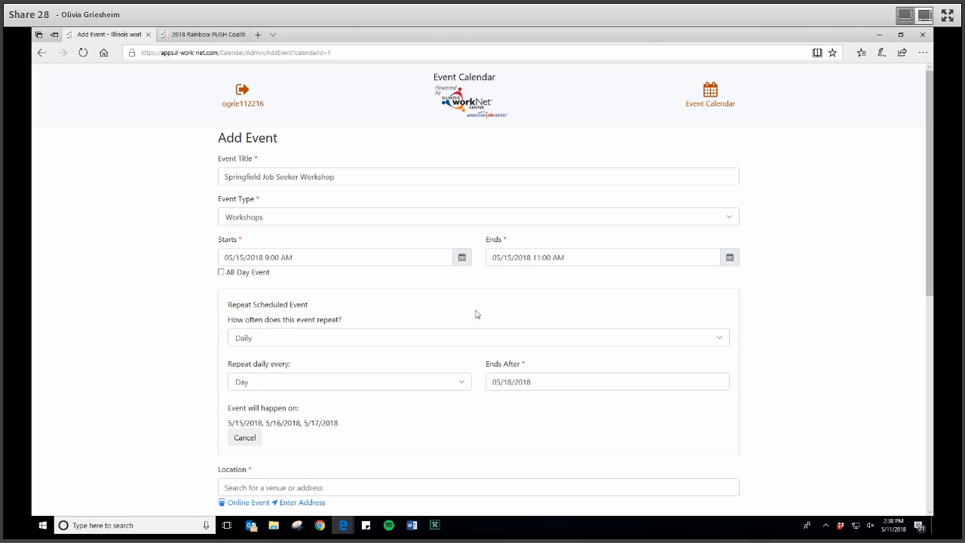
pyautogui.click(431, 340)
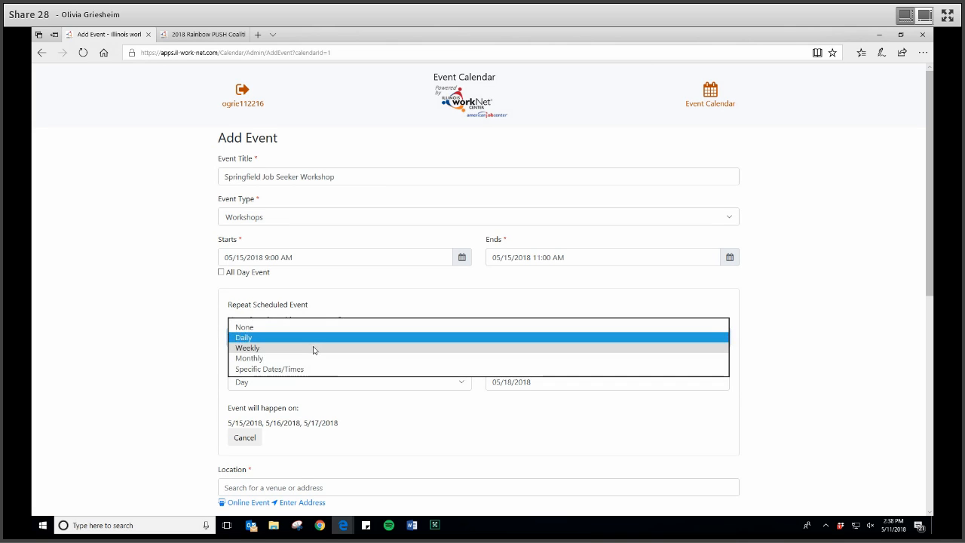
pyautogui.click(316, 350)
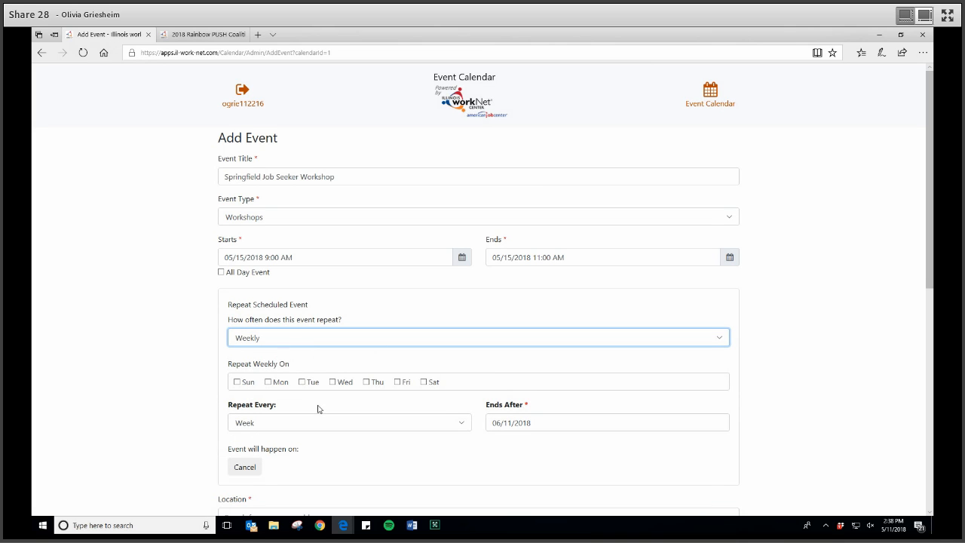
pyautogui.click(322, 345)
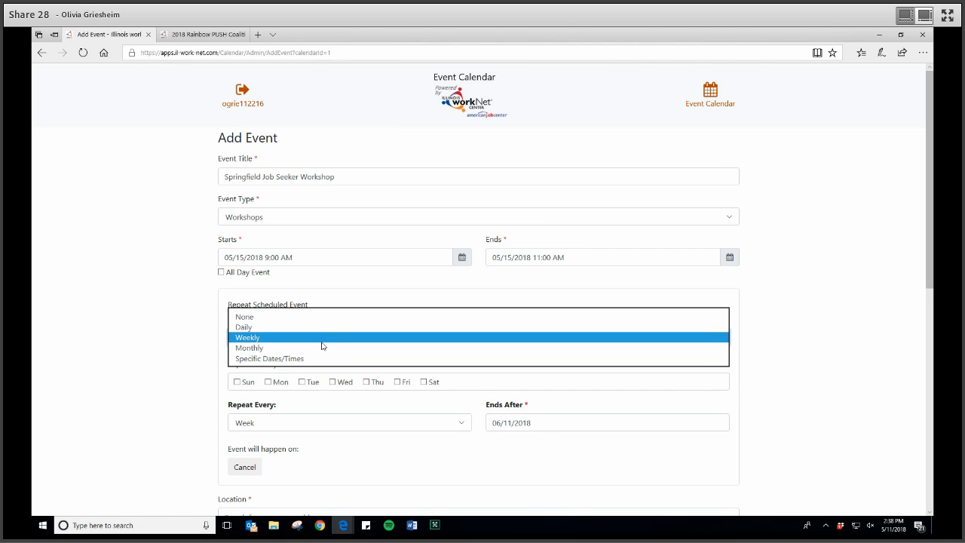
pyautogui.click(253, 469)
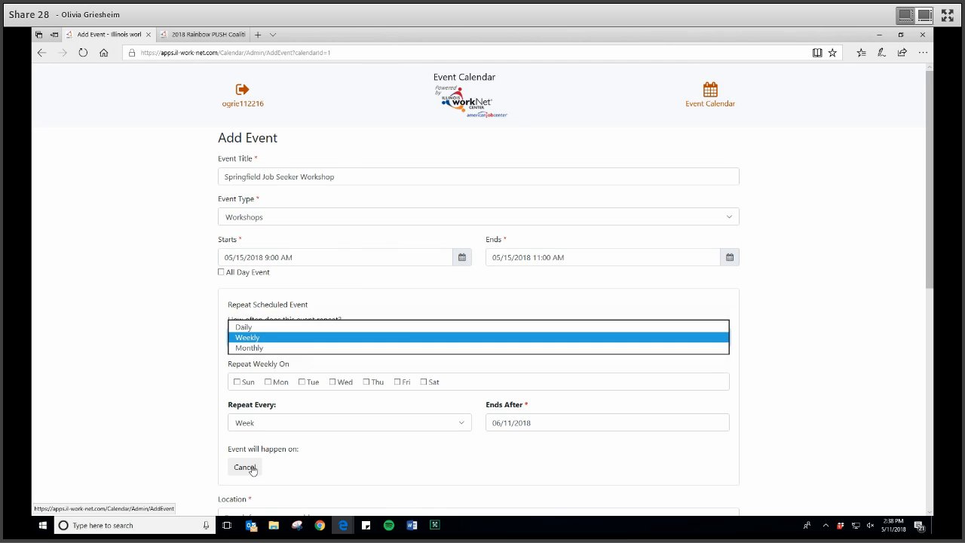
pyautogui.click(253, 468)
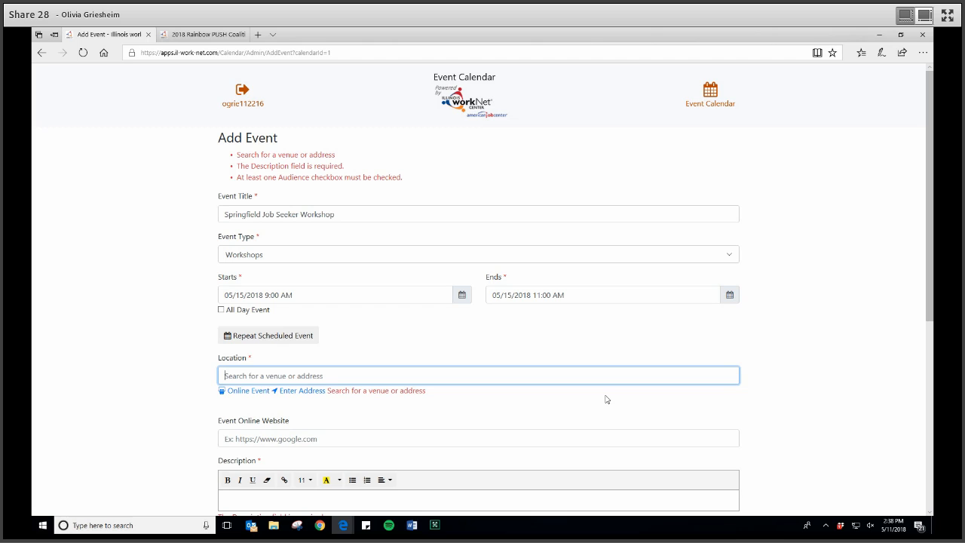
# - Search the location for "Crown", choose Crowne Plaza Springfield as the venue, and reset the location
pyautogui.write('Crown')
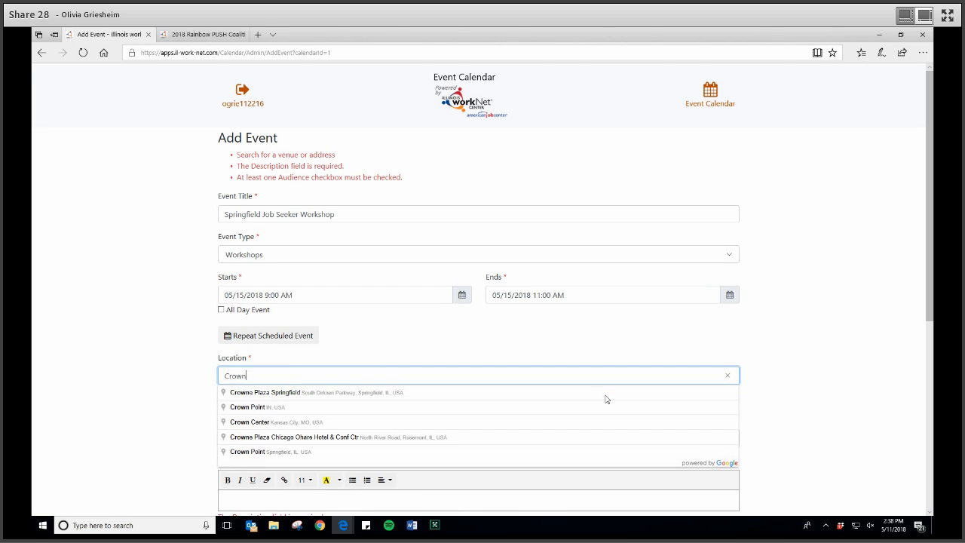
pyautogui.click(268, 393)
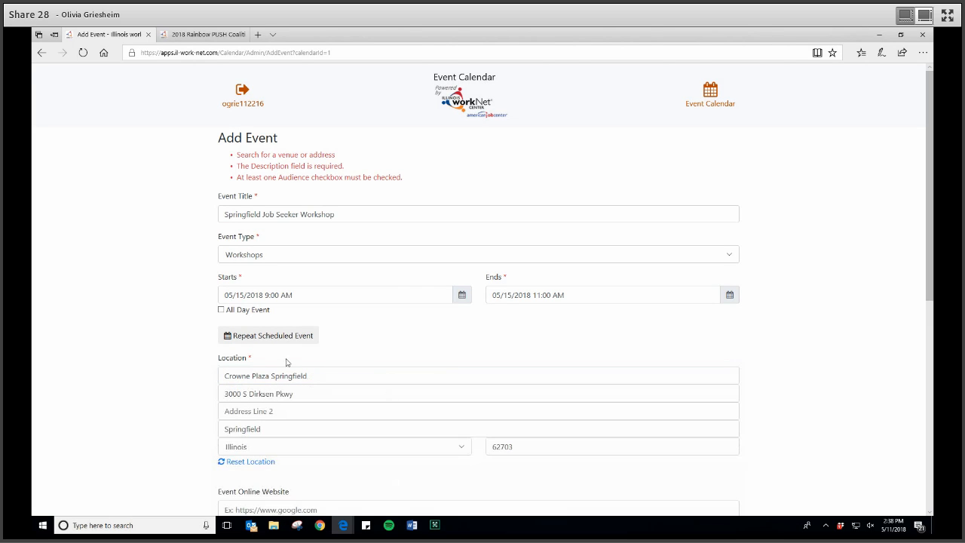
pyautogui.click(251, 462)
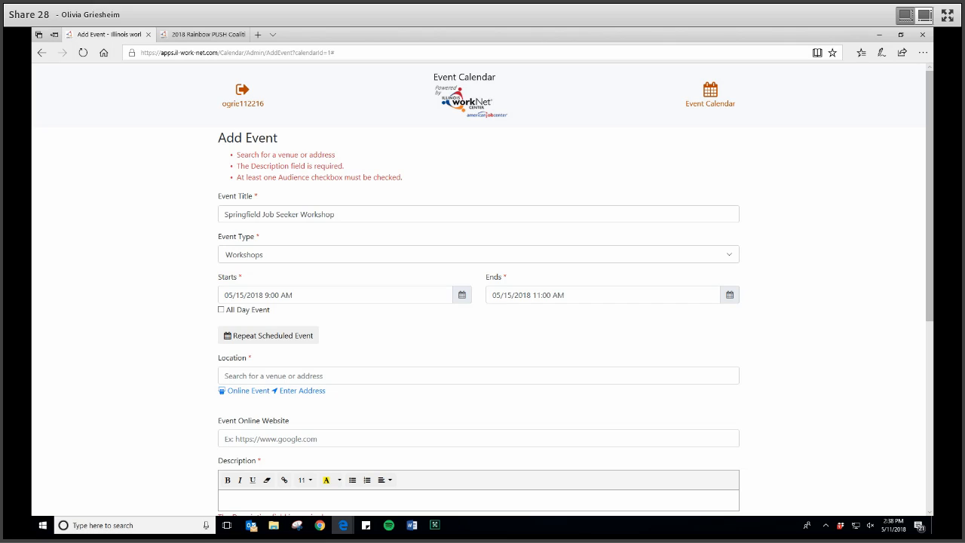
# - Switch the location to manual address entry and replace the location name with "Springfield - Unemployment / Job Center", taken from Chrome
pyautogui.click(302, 391)
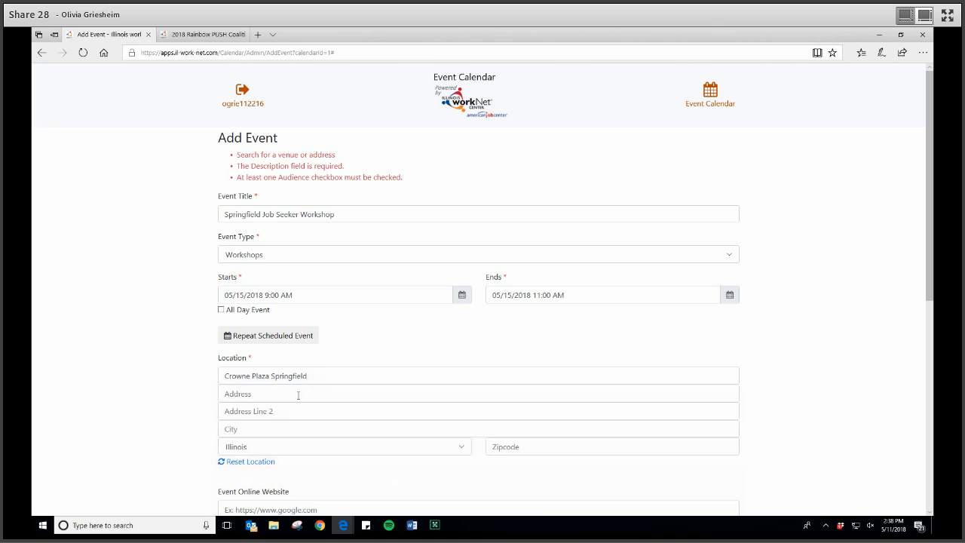
pyautogui.moveTo(317, 377); pyautogui.dragTo(217, 374)
pyautogui.press('BackSpace')
pyautogui.hotkey('alt', 'Tab')
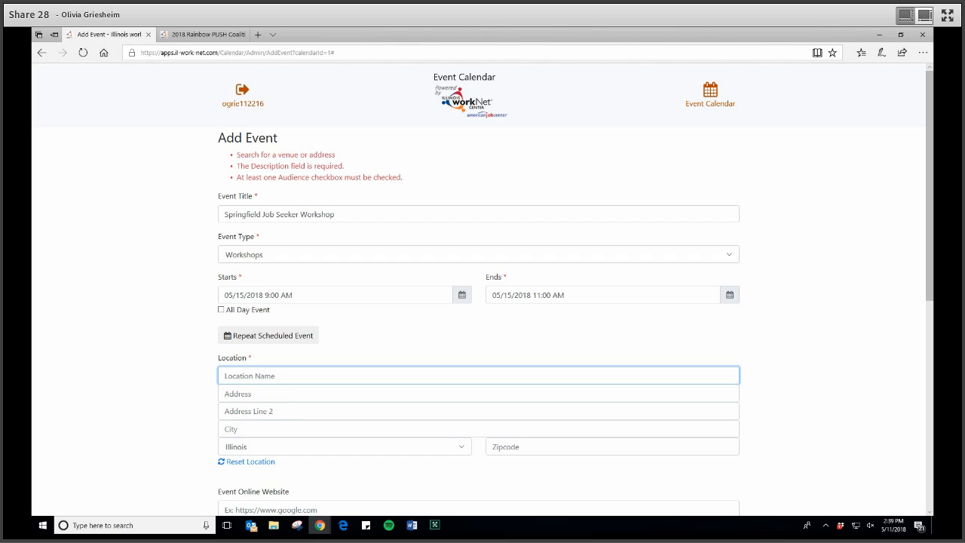
pyautogui.click(216, 376)
pyautogui.write('Springfield - Unemployment / Job Center')
# - Get the job center's address from Chrome and enter its street address and PO box in the two address lines
pyautogui.hotkey('alt', 'Tab')
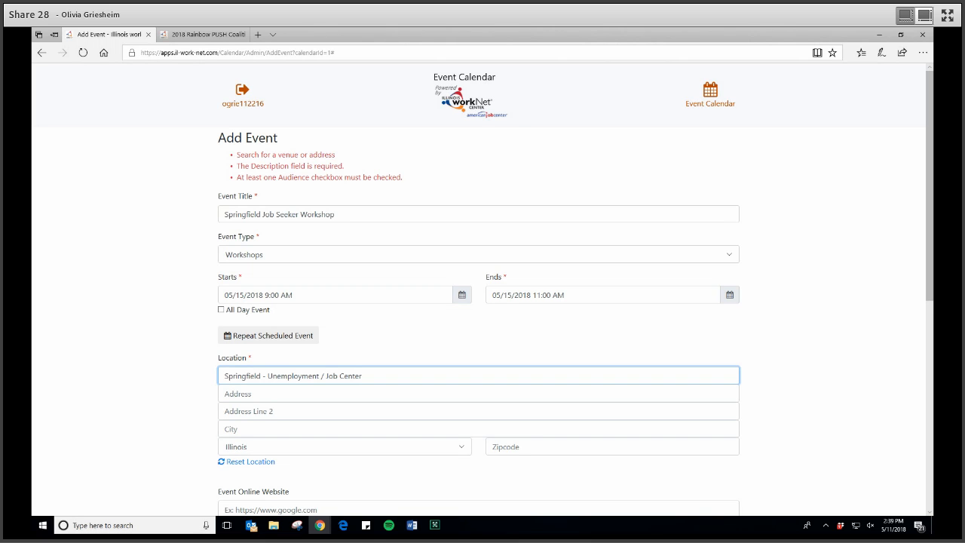
pyautogui.click(243, 398)
pyautogui.write('1300 S 9th St')
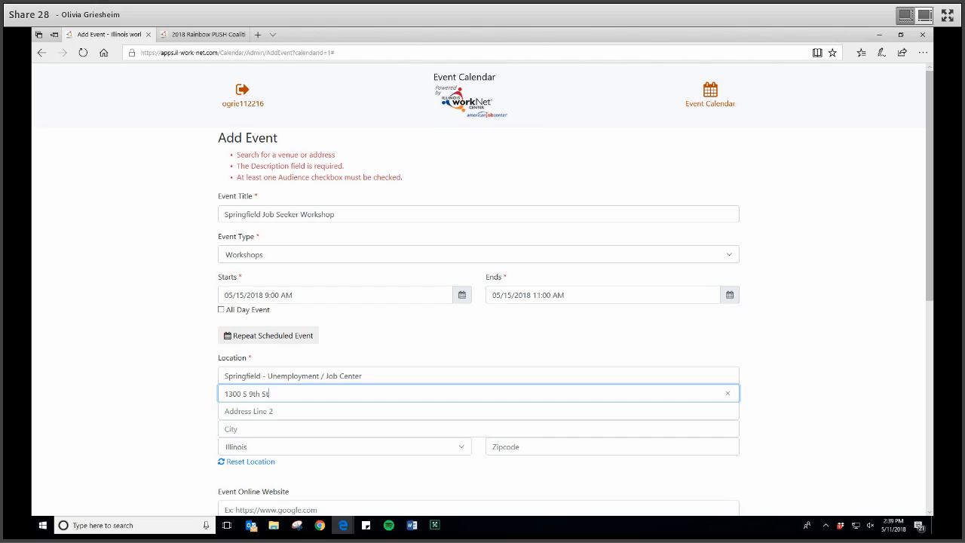
pyautogui.hotkey('alt', 'Tab')
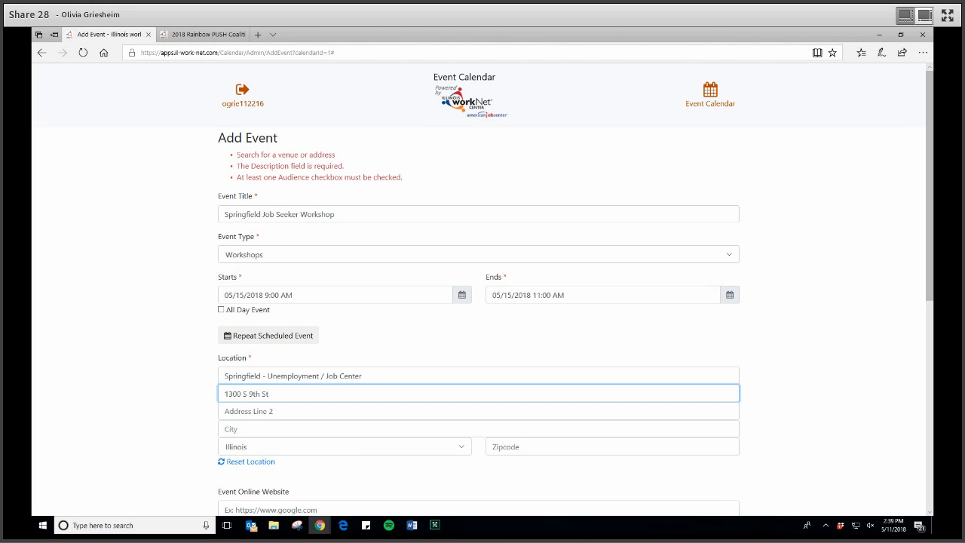
pyautogui.click(258, 412)
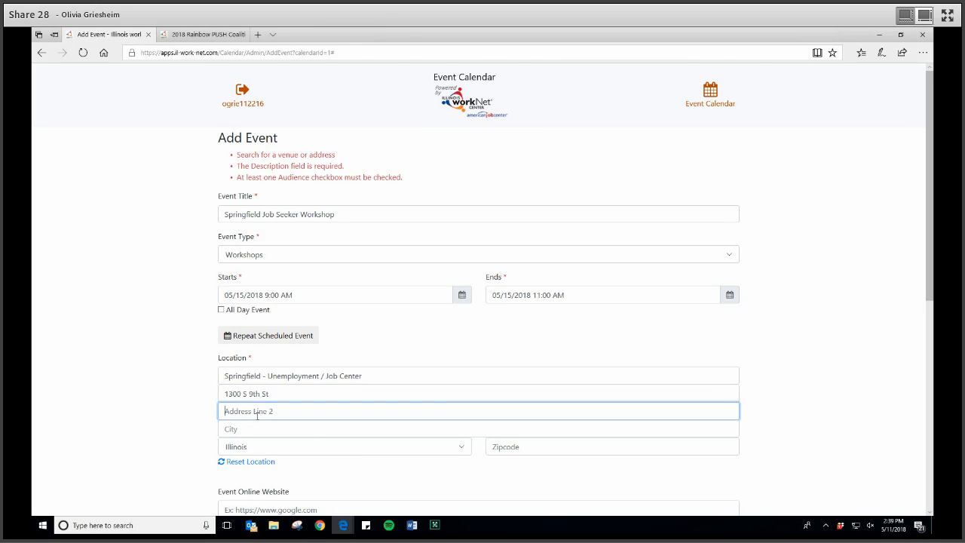
pyautogui.write('PO Box 19493')
# - Complete the job center's location with its city and ZIP code
pyautogui.click(254, 429)
pyautogui.write('Springfield')
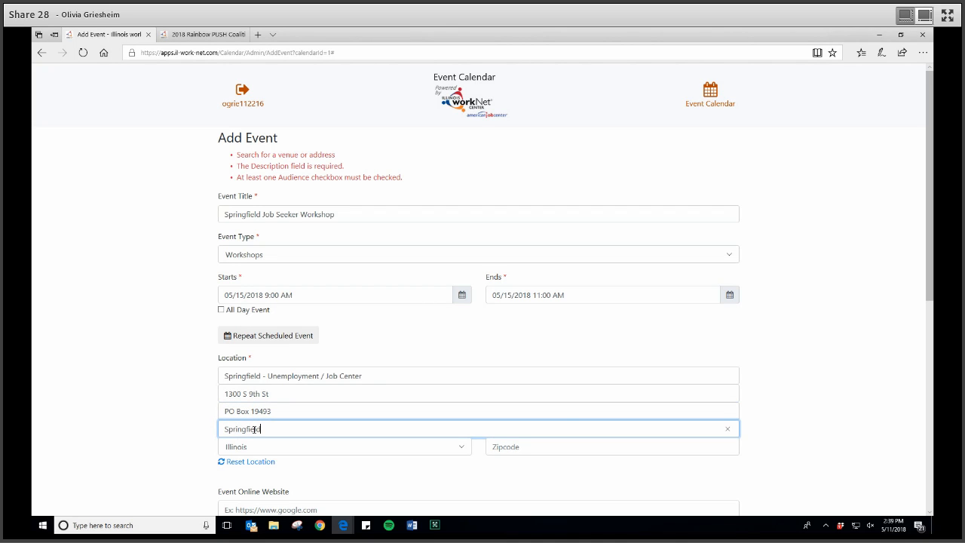
pyautogui.click(543, 447)
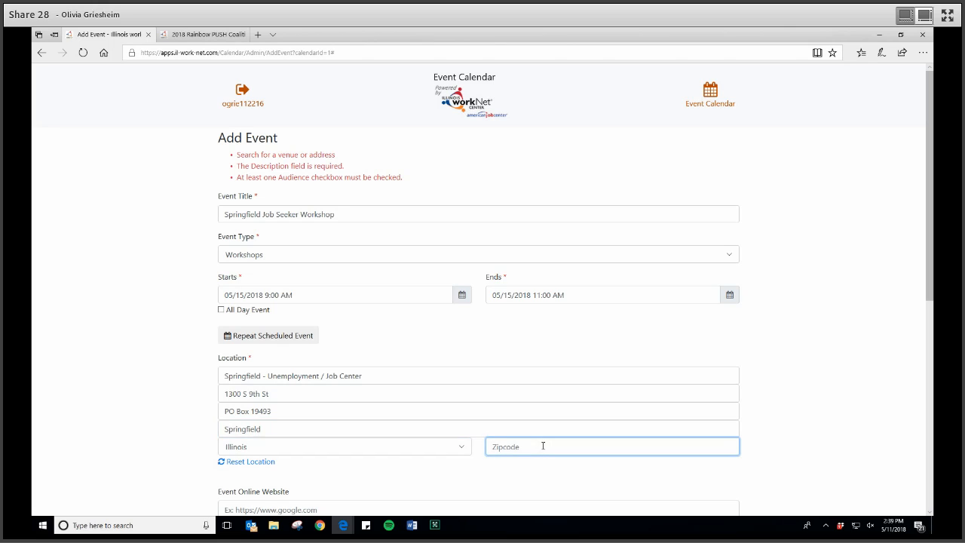
pyautogui.write('62703')
pyautogui.click(474, 484)
pyautogui.scroll(-3, 268, 398)
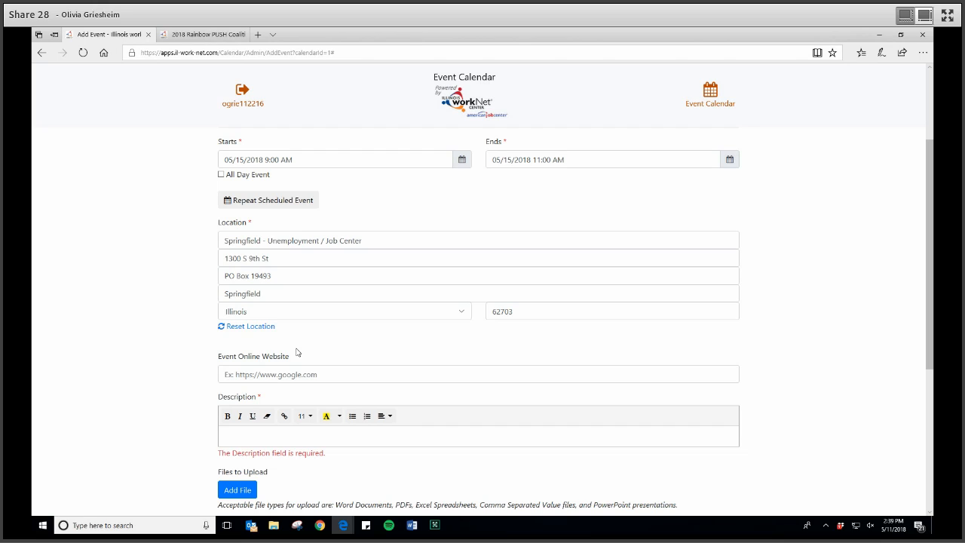
# - Reset the location, try marking the workshop as an online event, and switch back to adding a physical location
pyautogui.click(260, 327)
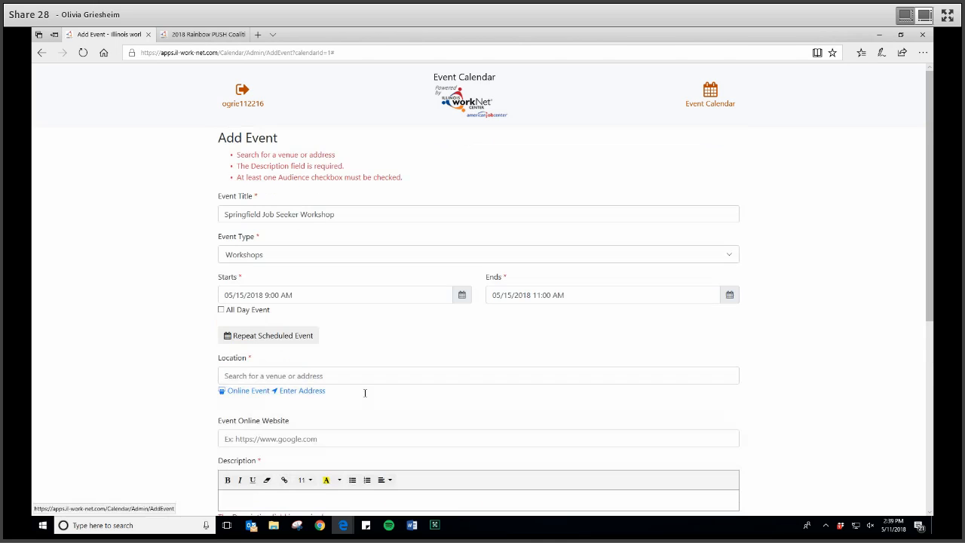
pyautogui.click(246, 392)
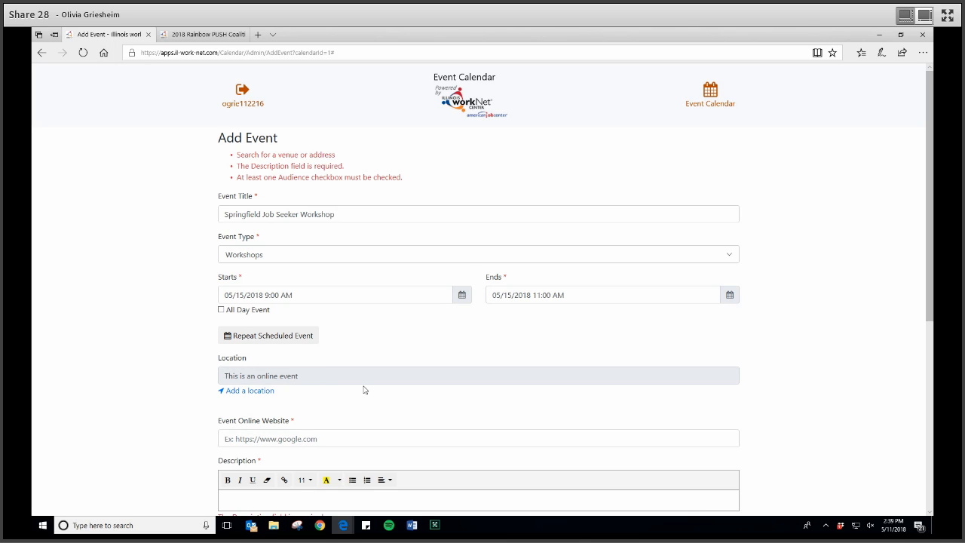
pyautogui.moveTo(296, 421); pyautogui.dragTo(214, 421)
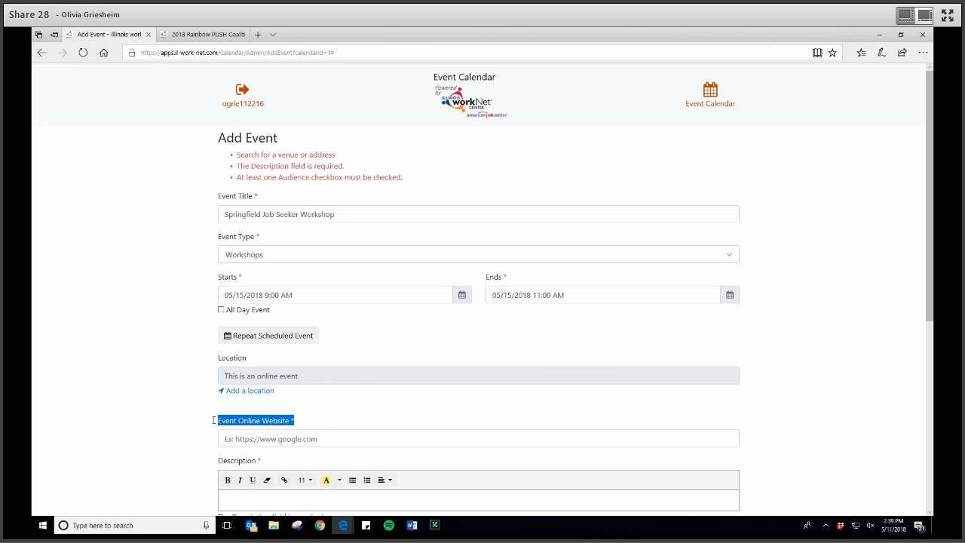
pyautogui.click(257, 393)
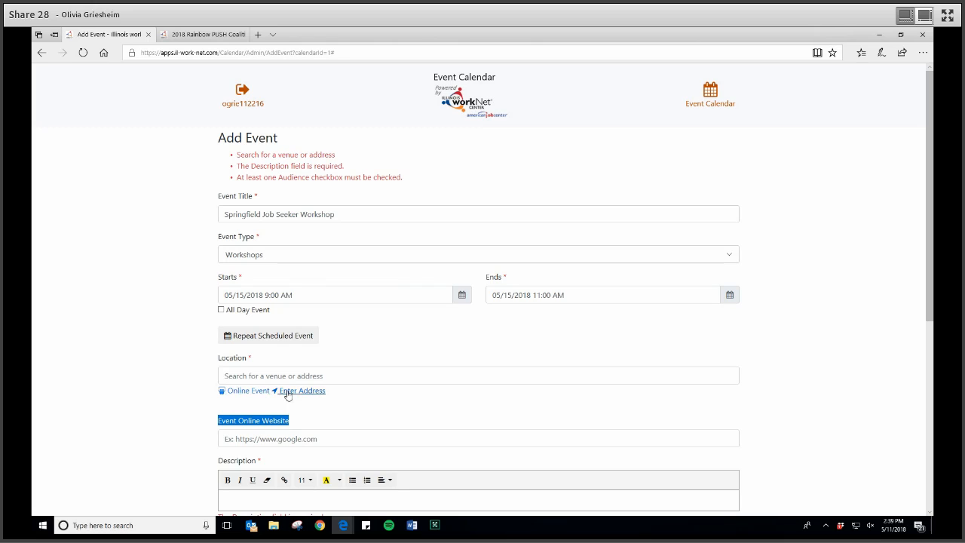
# - Fill the description with the Springfield IDES venue, date, time and "Workshop 2 – Online Job Search and Online Applications" details copied from Chrome
pyautogui.click(293, 431)
pyautogui.hotkey('alt', 'Tab')
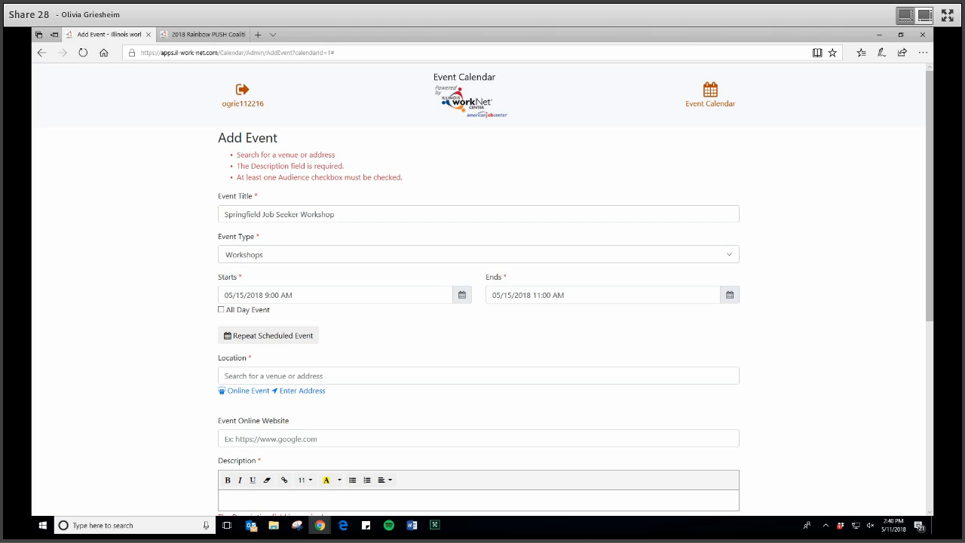
pyautogui.scroll(-2, 398, 453)
pyautogui.click(238, 365)
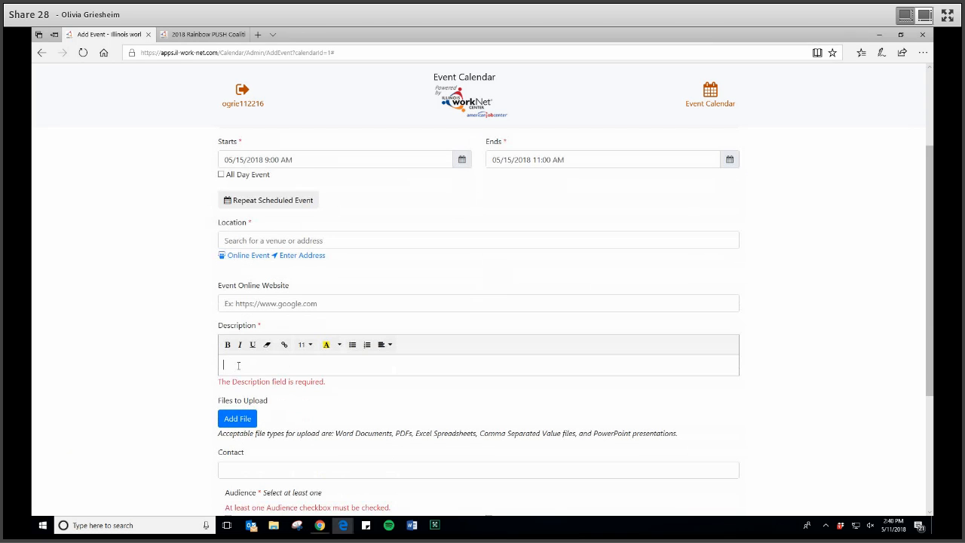
pyautogui.write('Springfield IDES 1300 S. 9th, Springfield, IL  Tuesday, May 15uesday, May 15, 2018 9:00 a.m. – 11:00 a.m.  Workshop 2 – Online Job Search and Online Applications and Registration & Job Search in www.IllinoisJobLink.com Discover how to overcome the computer software that filters out online resumes and applications, how to most effectively complete online applications, and how to best utilize www.IllinoisJobLink.com for your job search.')
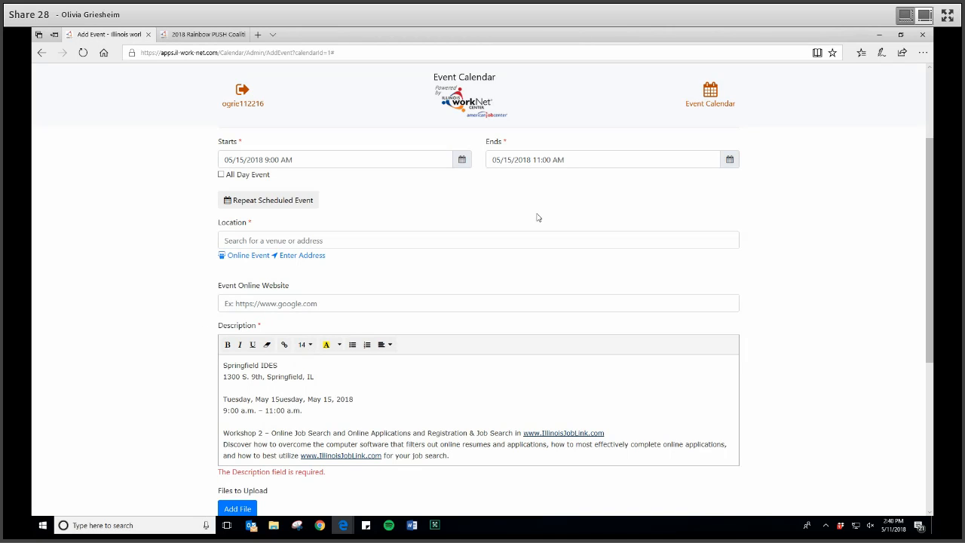
# - Select Job Seeker and General Public as the event's audience and expand the Grade Level section
pyautogui.scroll(-3, 840, 219)
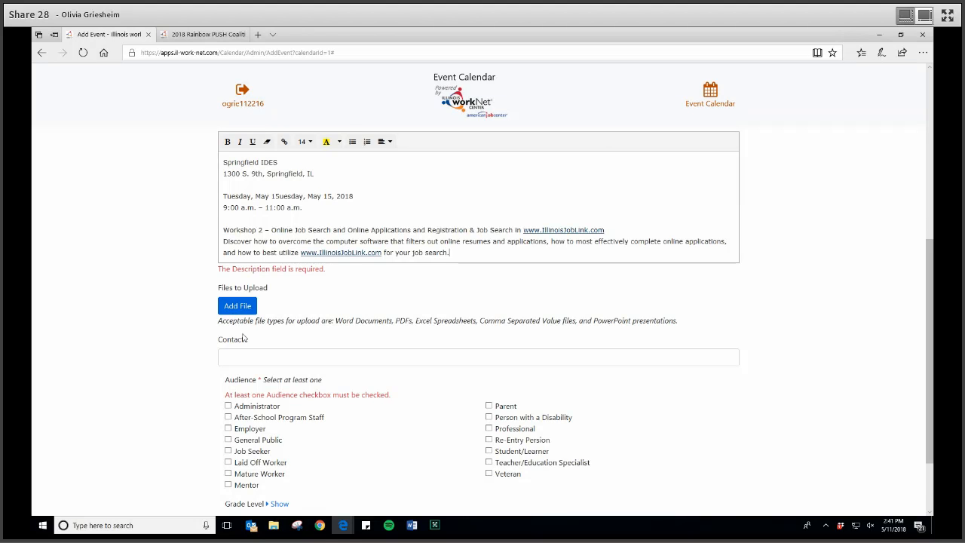
pyautogui.scroll(-1, 249, 325)
pyautogui.click(295, 283)
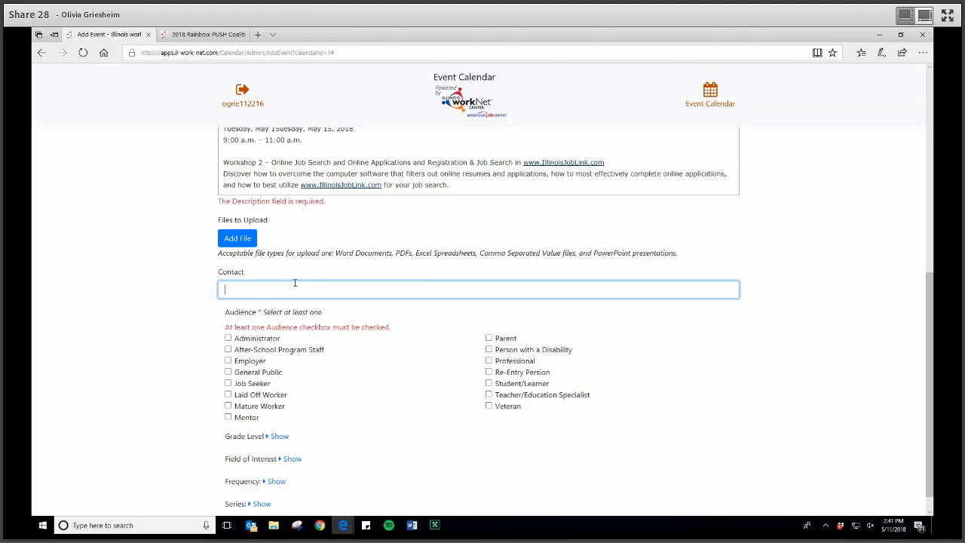
pyautogui.scroll(-1, 295, 282)
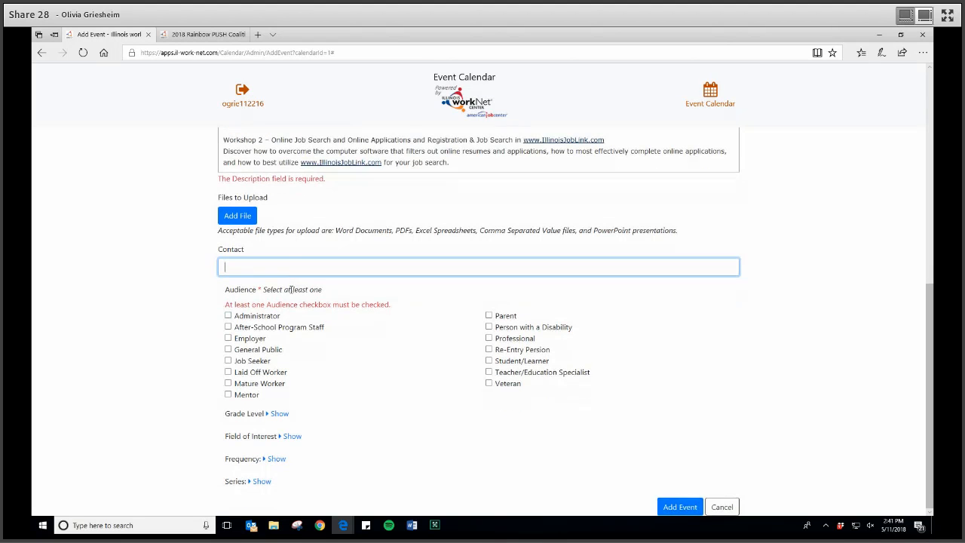
pyautogui.click(229, 362)
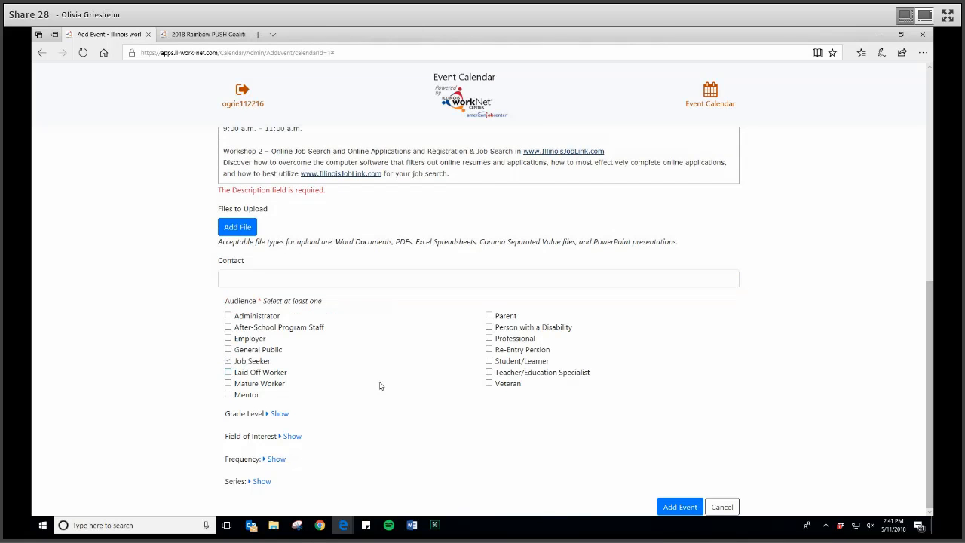
pyautogui.click(229, 350)
pyautogui.click(279, 414)
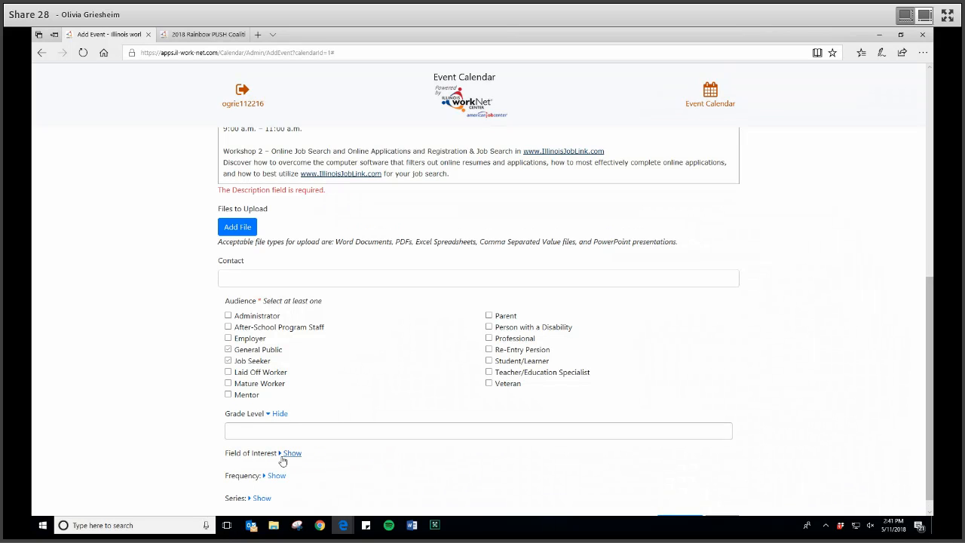
pyautogui.scroll(-1, 272, 481)
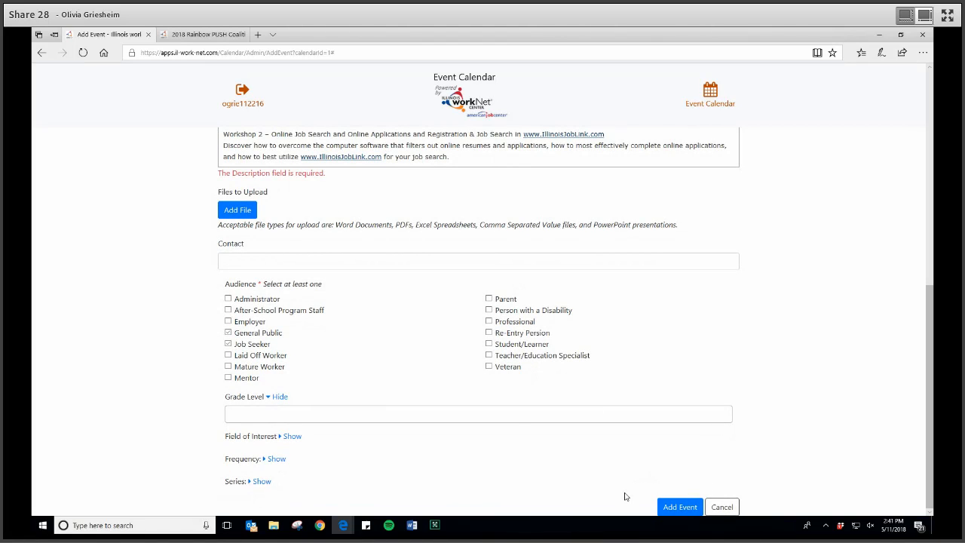
# - Switch the location back to manual address entry and fill in the job center's street address
pyautogui.scroll(4, 624, 496)
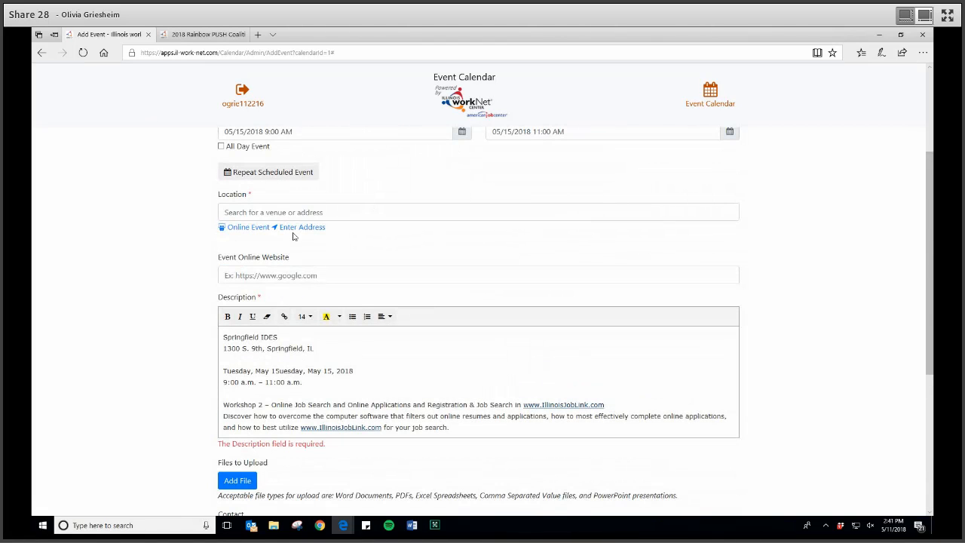
pyautogui.click(302, 227)
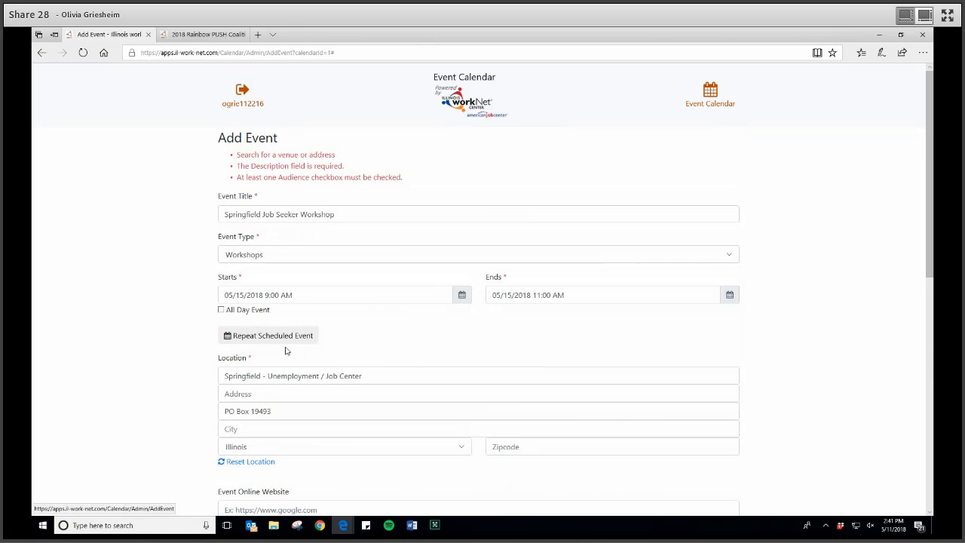
pyautogui.scroll(-1, 285, 347)
pyautogui.click(322, 326)
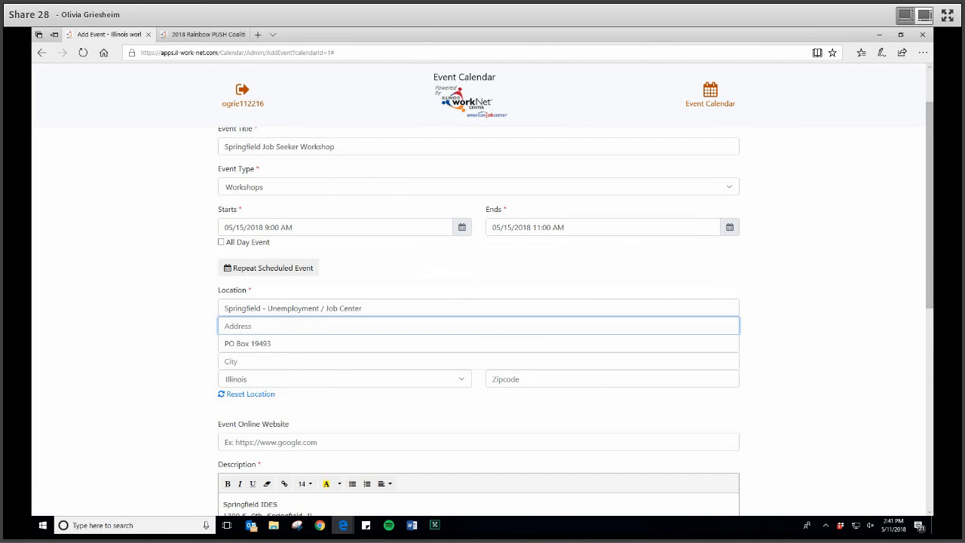
pyautogui.hotkey('alt', 'Tab')
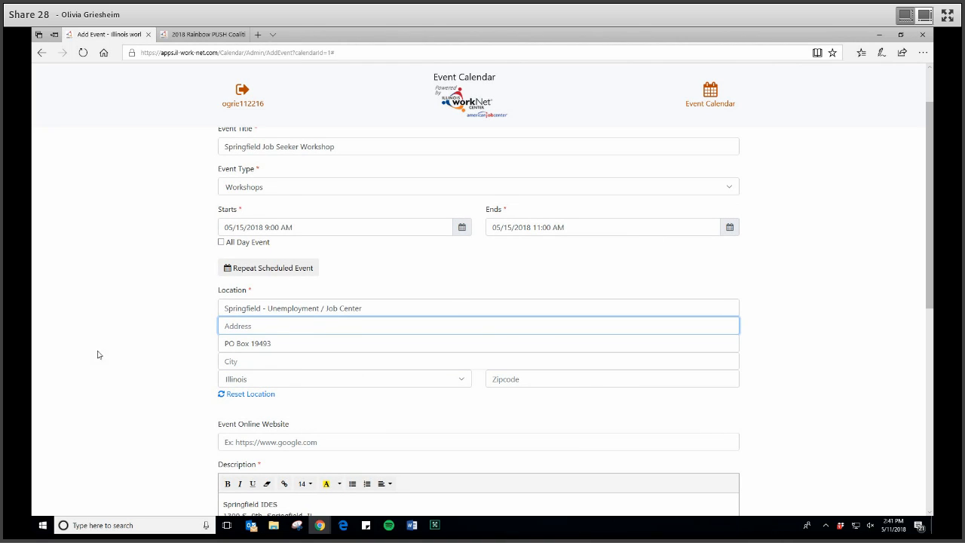
pyautogui.click(219, 327)
pyautogui.write('1300 S 9th St')
# - Try to submit the event and check which form fields need correcting
pyautogui.scroll(-1, 318, 385)
pyautogui.scroll(-4, 318, 386)
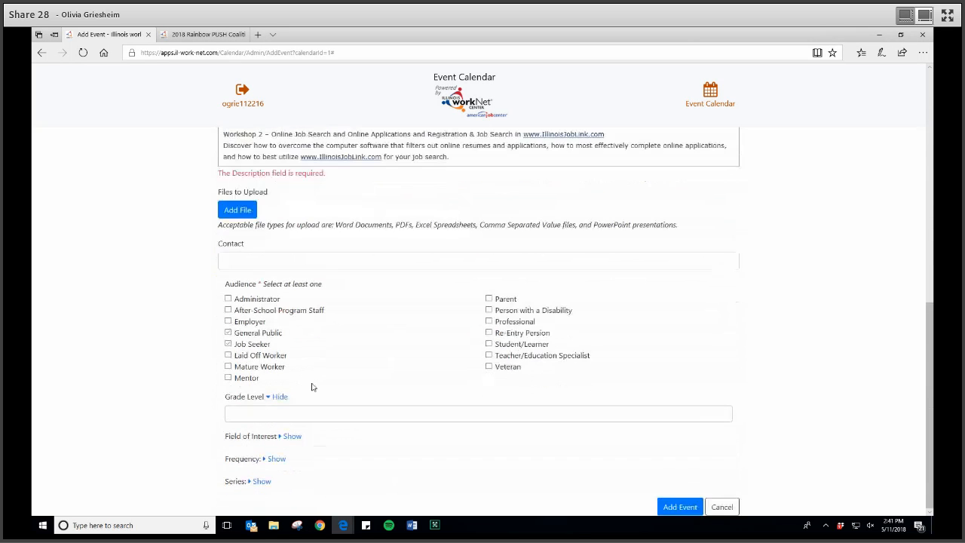
pyautogui.click(683, 508)
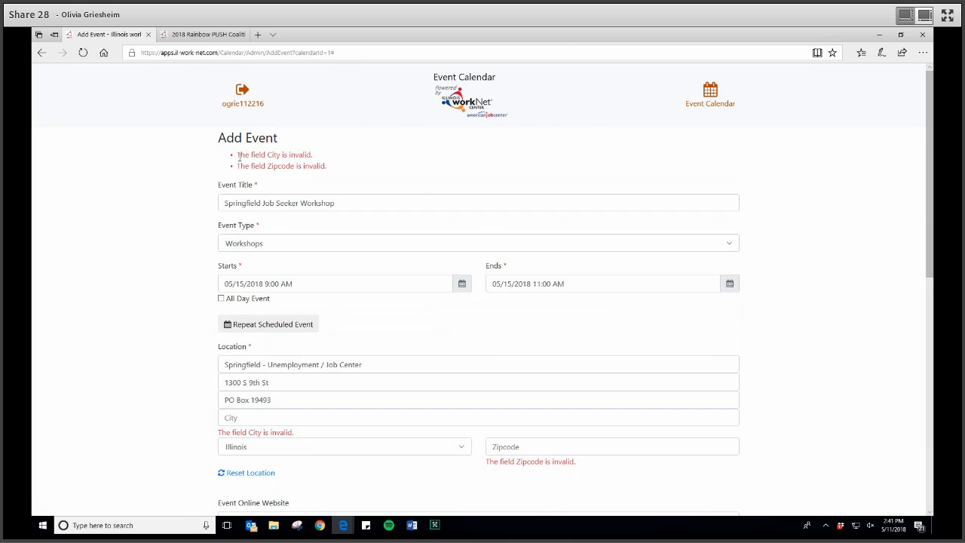
pyautogui.moveTo(236, 155); pyautogui.dragTo(304, 166)
pyautogui.click(360, 166)
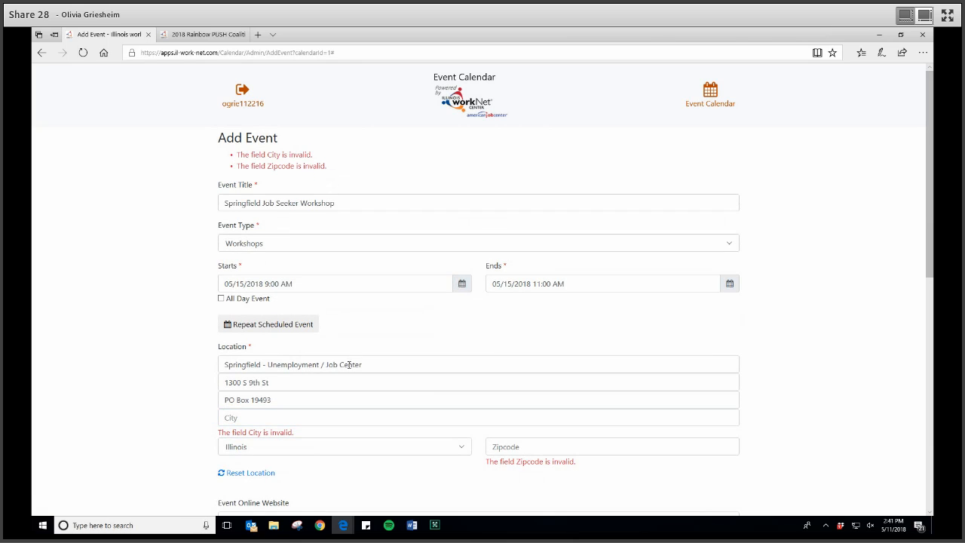
# - Complete the event's location with Springfield as the city and the job center's ZIP code
pyautogui.click(245, 421)
pyautogui.write('Springfield')
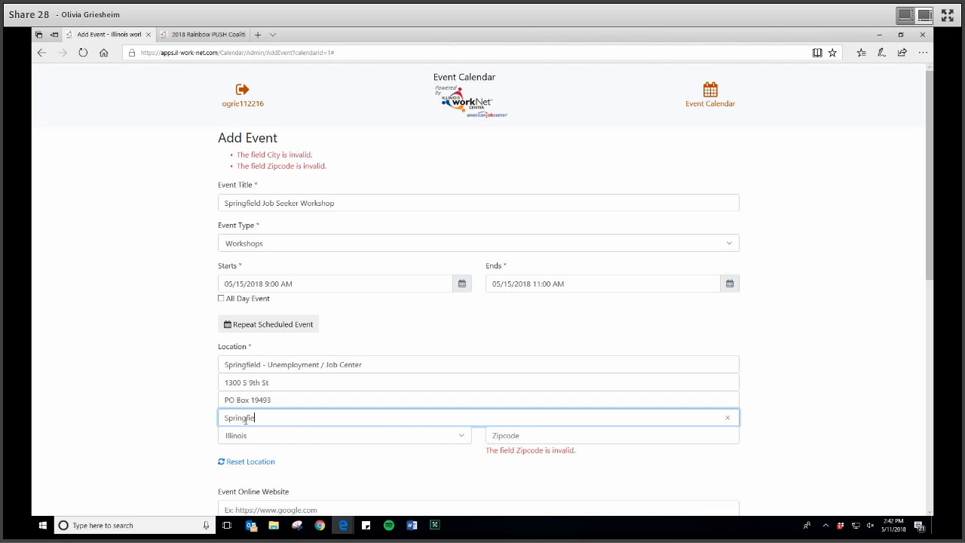
pyautogui.click(527, 438)
pyautogui.write('62703')
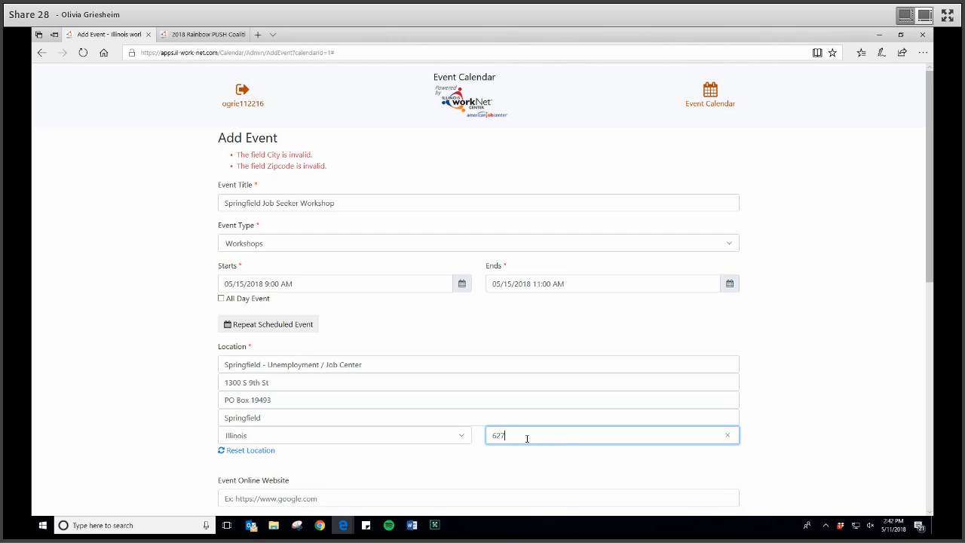
# - Review the corrected form and submit the Springfield Job Seeker Workshop event for approval
pyautogui.scroll(-5, 518, 471)
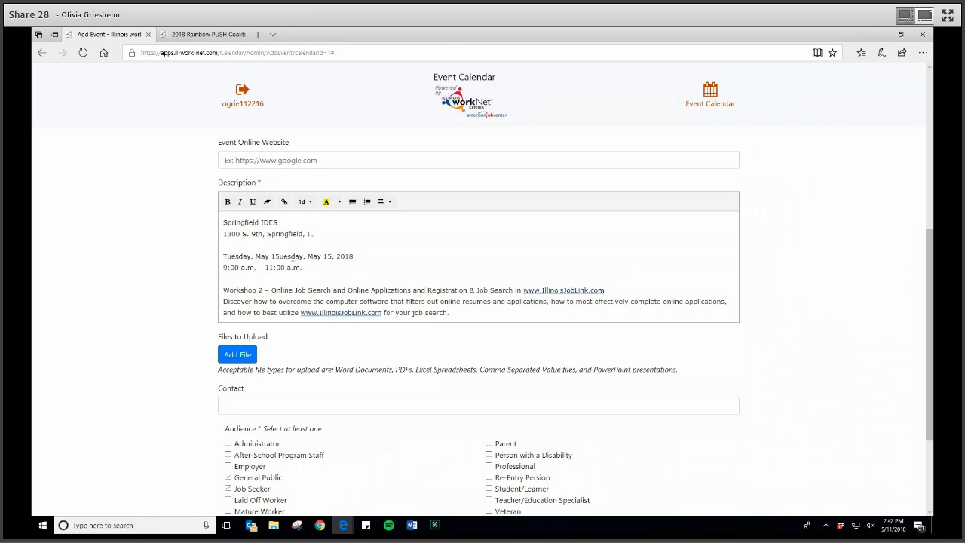
pyautogui.scroll(5, 292, 265)
pyautogui.moveTo(253, 154); pyautogui.dragTo(302, 169)
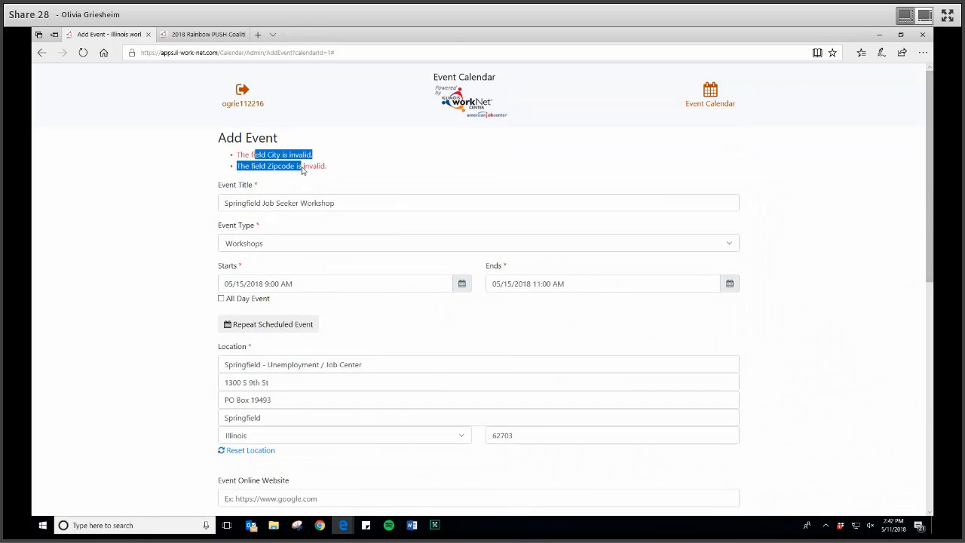
pyautogui.click(336, 169)
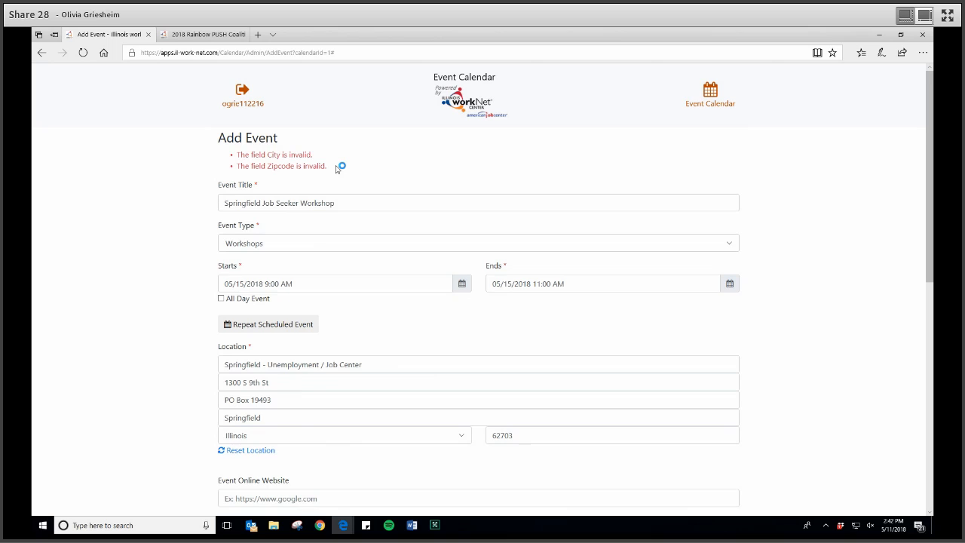
pyautogui.scroll(-15, 377, 437)
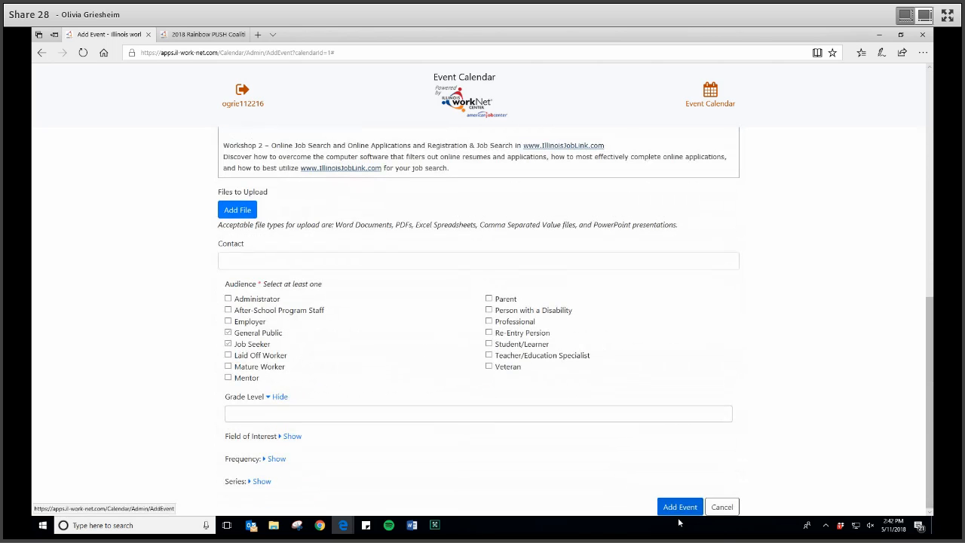
pyautogui.click(680, 509)
pyautogui.click(680, 507)
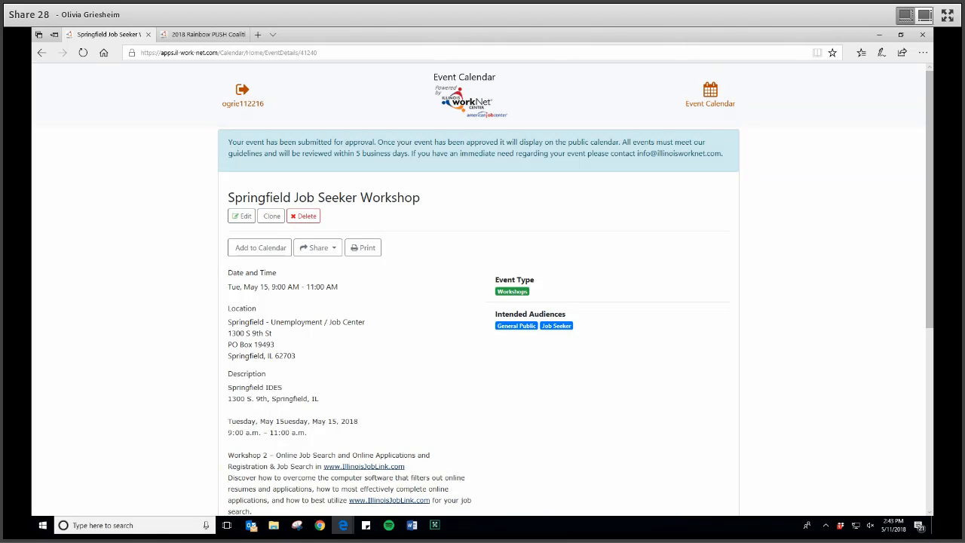
# - Switch to the Event Calendar in Chrome and filter the event list to Unapproved events
pyautogui.hotkey('alt', 'Tab')
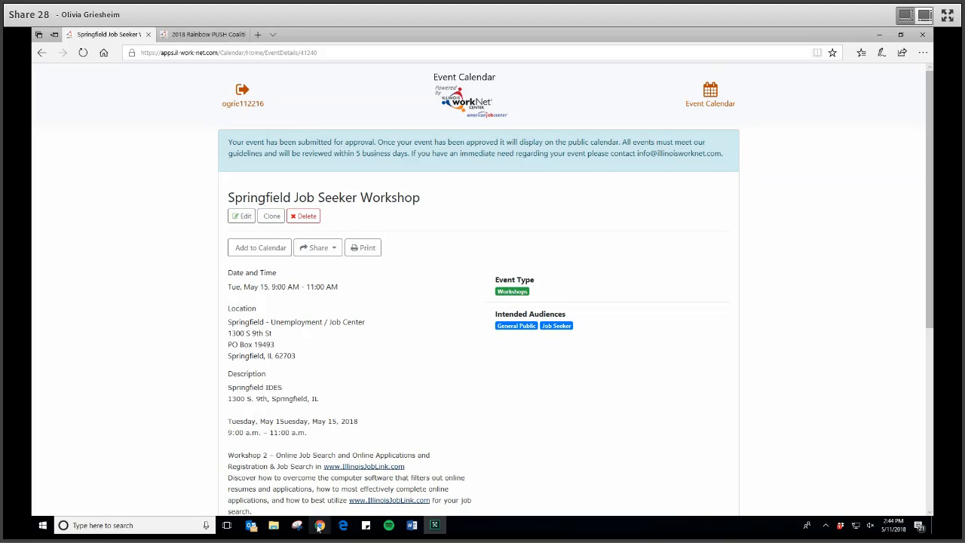
pyautogui.moveTo(320, 526)
pyautogui.click(274, 507)
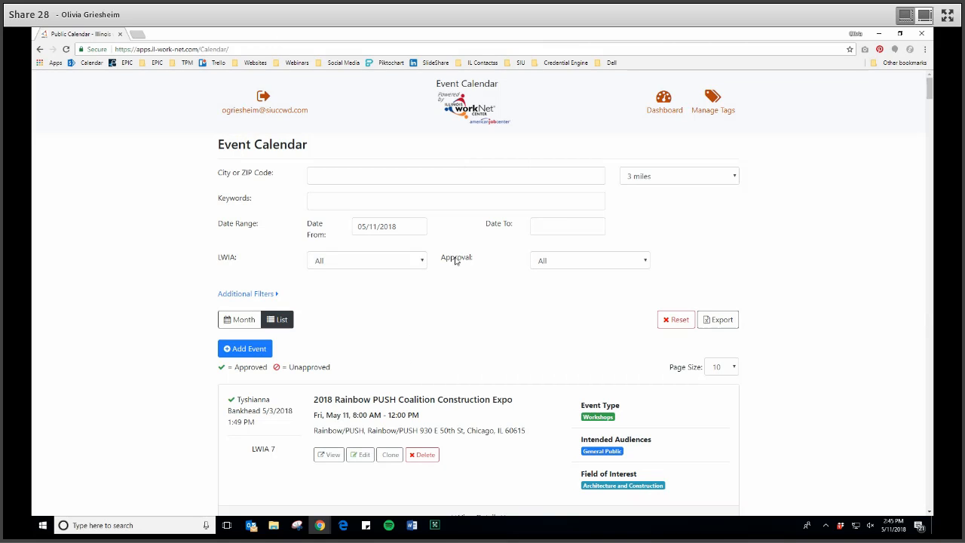
pyautogui.click(574, 258)
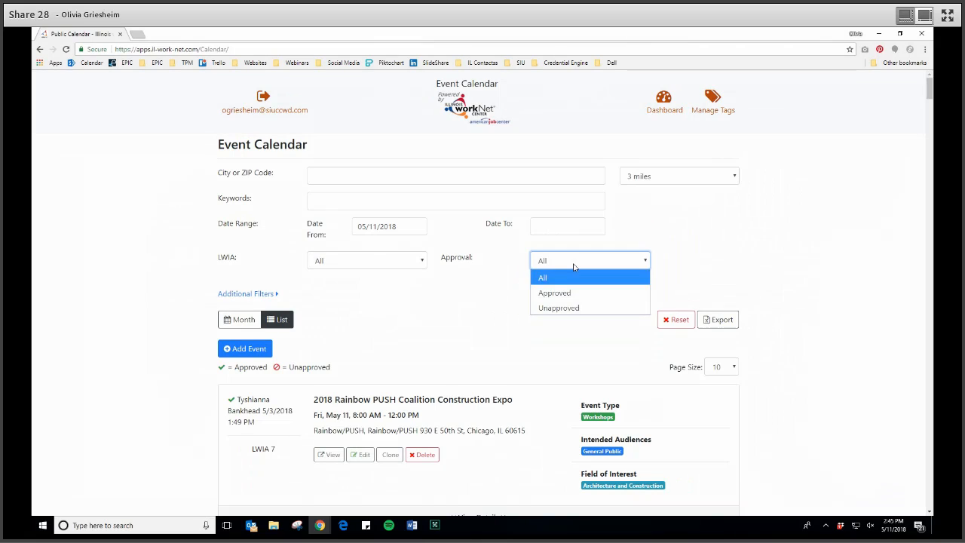
pyautogui.click(574, 309)
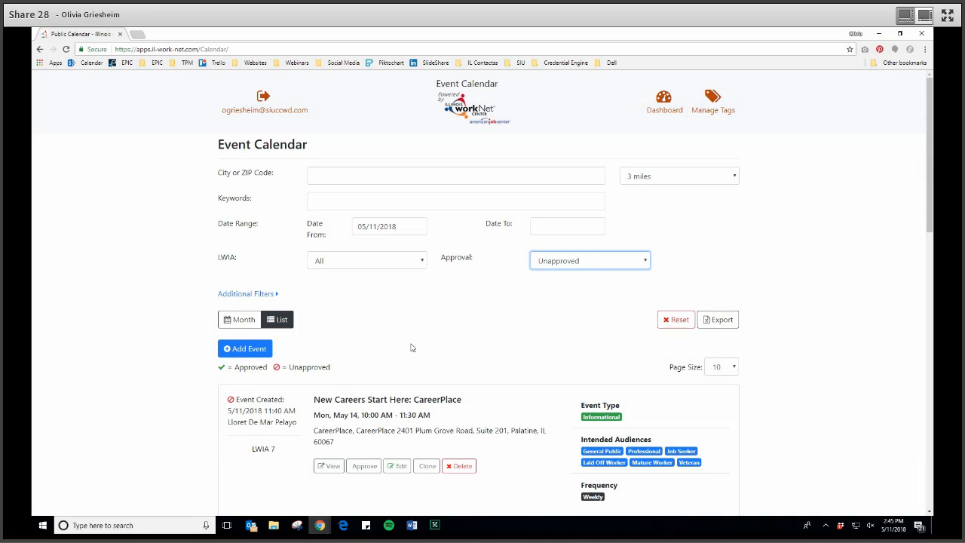
# - Examine the unapproved events in the list, including their LWIA numbers, dates and available actions
pyautogui.moveTo(253, 453); pyautogui.dragTo(279, 454)
pyautogui.click(424, 309)
pyautogui.scroll(-1, 424, 307)
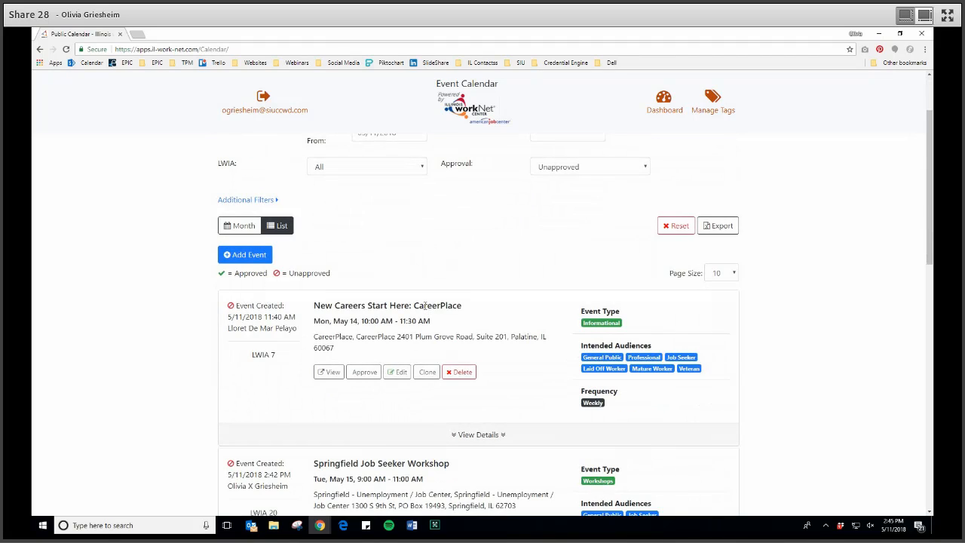
pyautogui.scroll(-2, 425, 305)
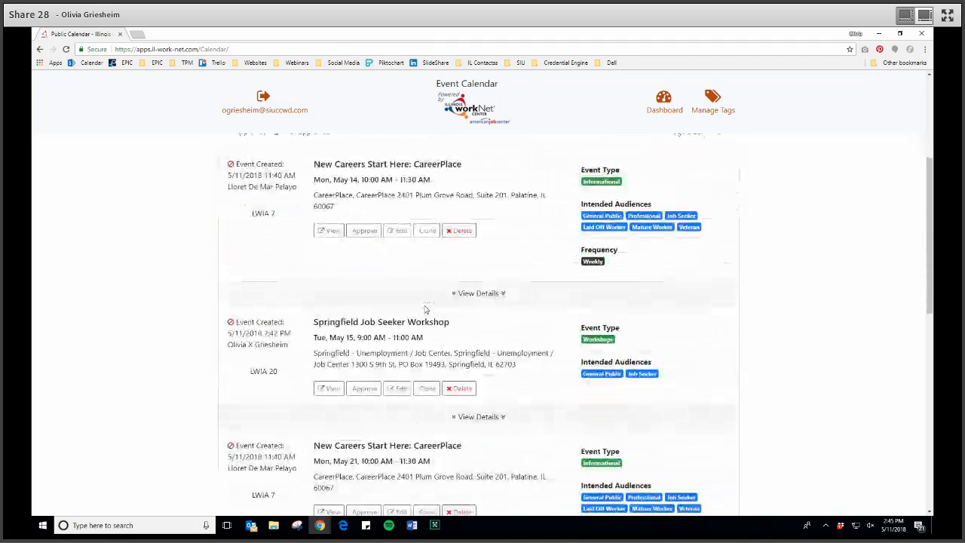
pyautogui.scroll(-5, 424, 309)
pyautogui.scroll(-2, 425, 309)
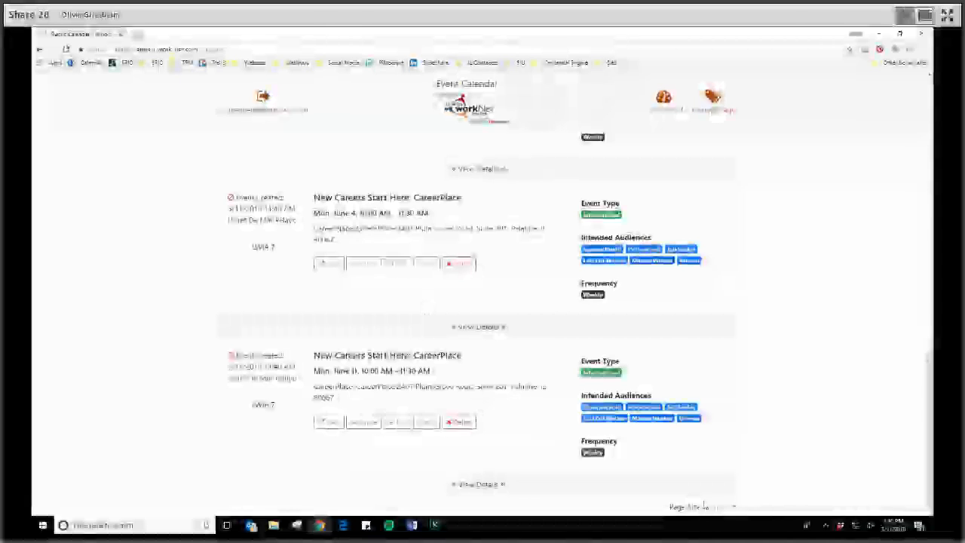
pyautogui.click(718, 507)
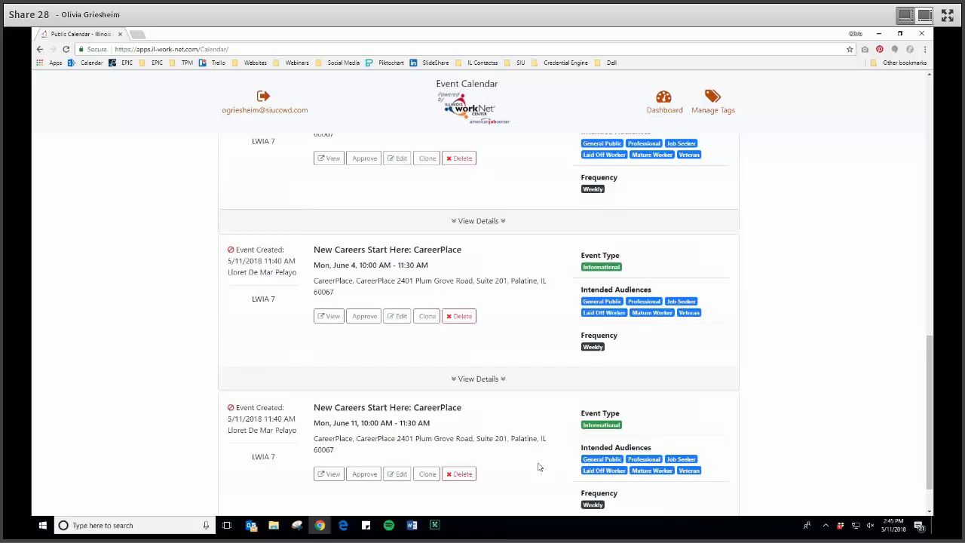
pyautogui.scroll(4, 537, 463)
pyautogui.scroll(-4, 488, 432)
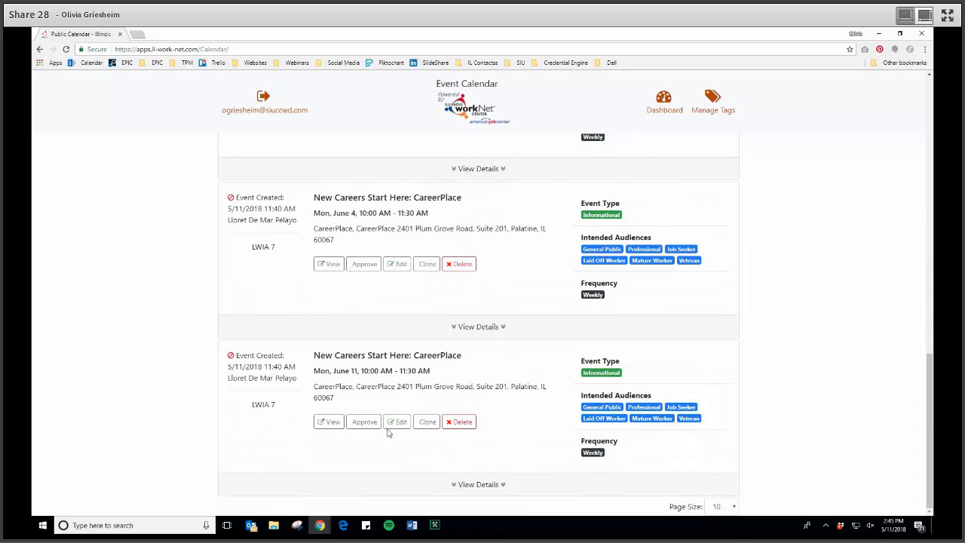
# - Examine the approval options for the recurring June 11 "New Careers Start Here: CareerPlace" event and cancel the approval
pyautogui.click(361, 428)
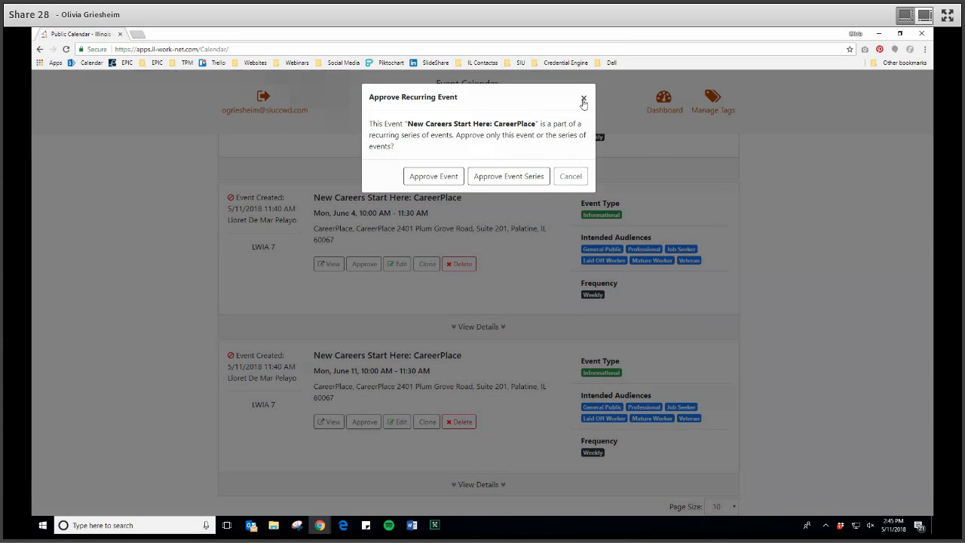
pyautogui.click(432, 179)
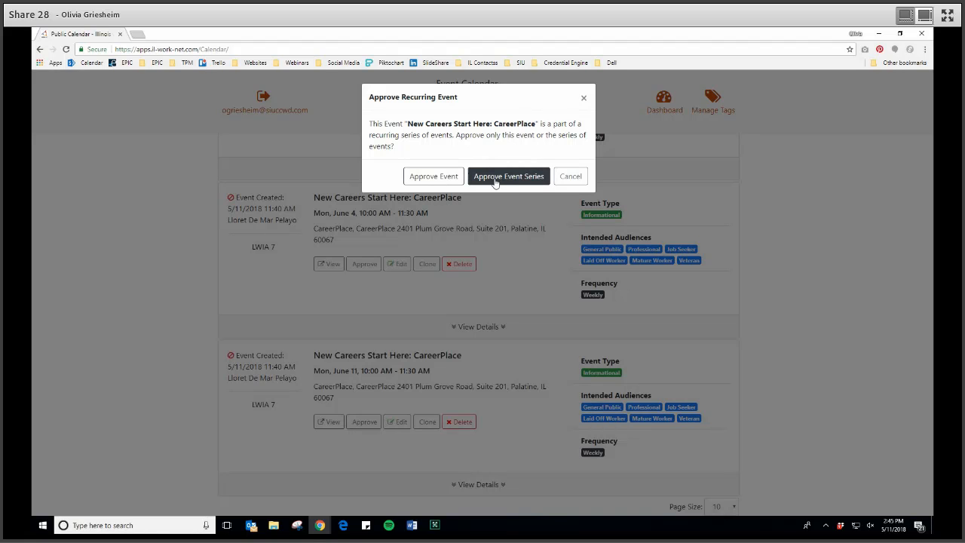
pyautogui.click(567, 183)
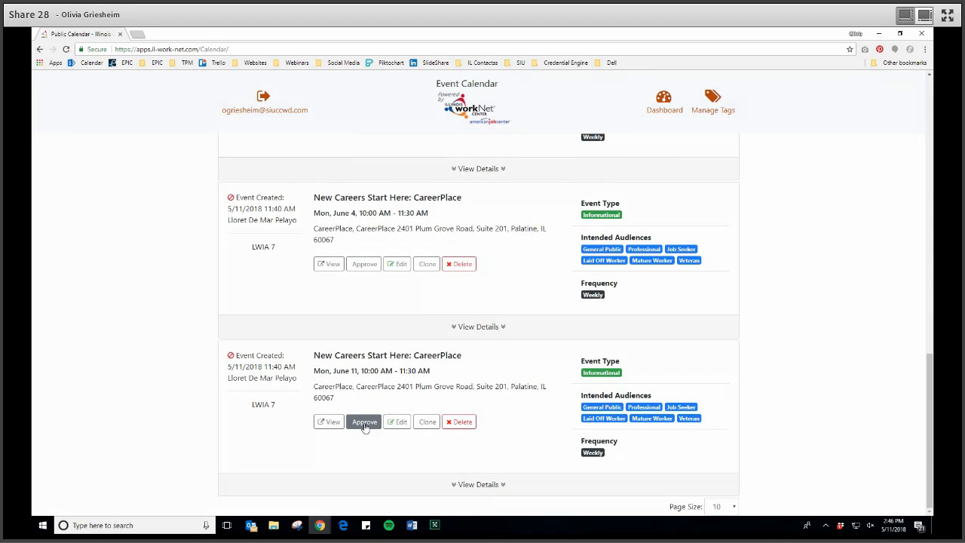
# - Open the June 11 "New Careers Start Here: CareerPlace" event for editing as a single event instead of the series
pyautogui.scroll(1, 389, 427)
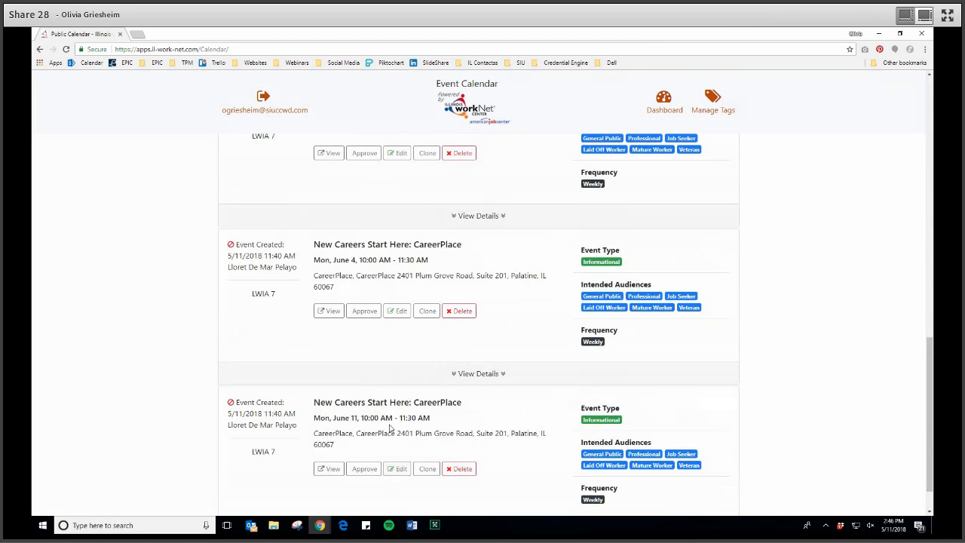
pyautogui.click(400, 468)
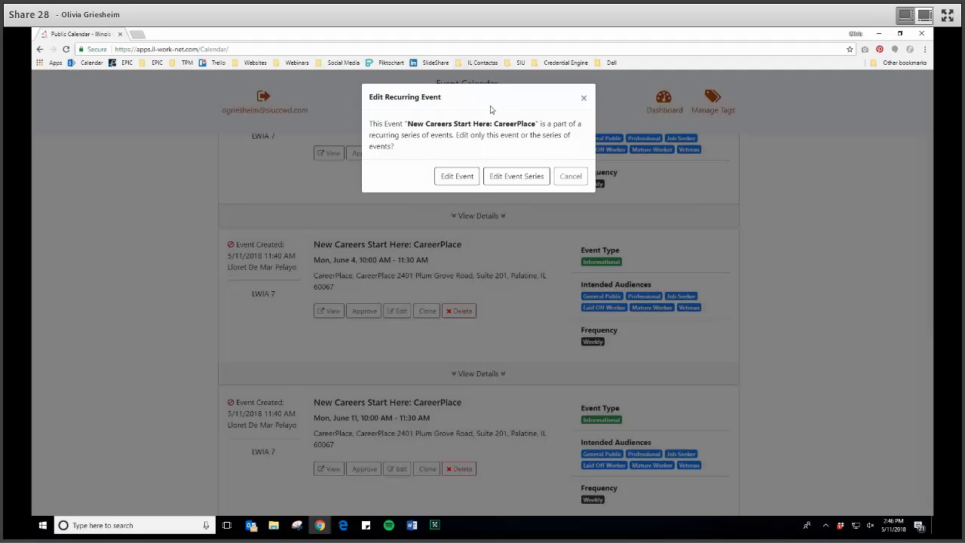
pyautogui.click(457, 176)
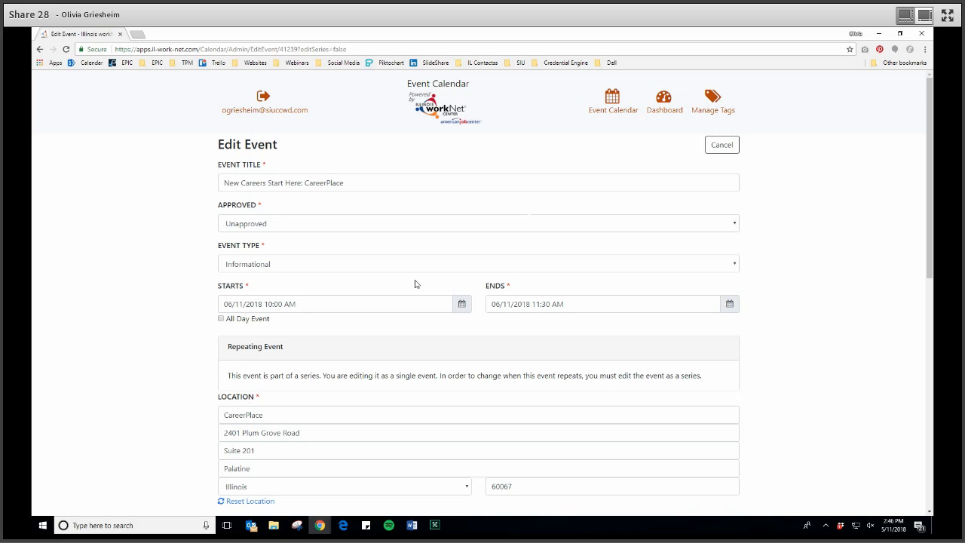
# - Try splitting "CareerPlace" into "Career Place" in the event description, restore the original spelling, and review the form
pyautogui.scroll(-4, 415, 283)
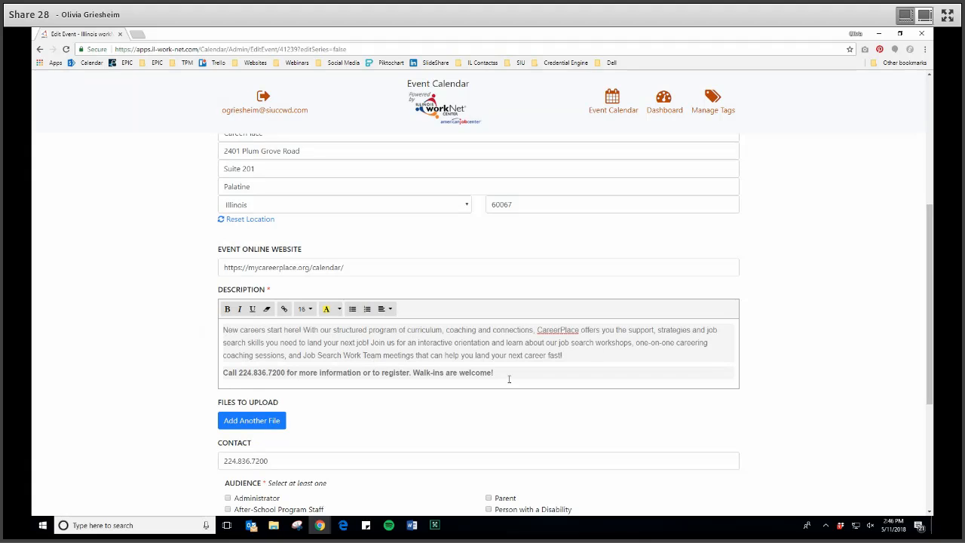
pyautogui.moveTo(520, 375); pyautogui.dragTo(222, 326)
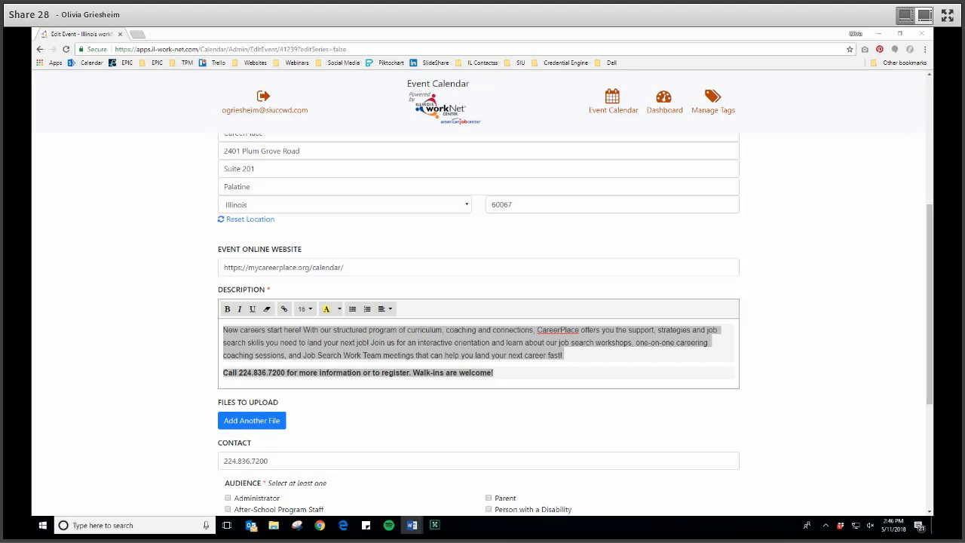
pyautogui.click(459, 347)
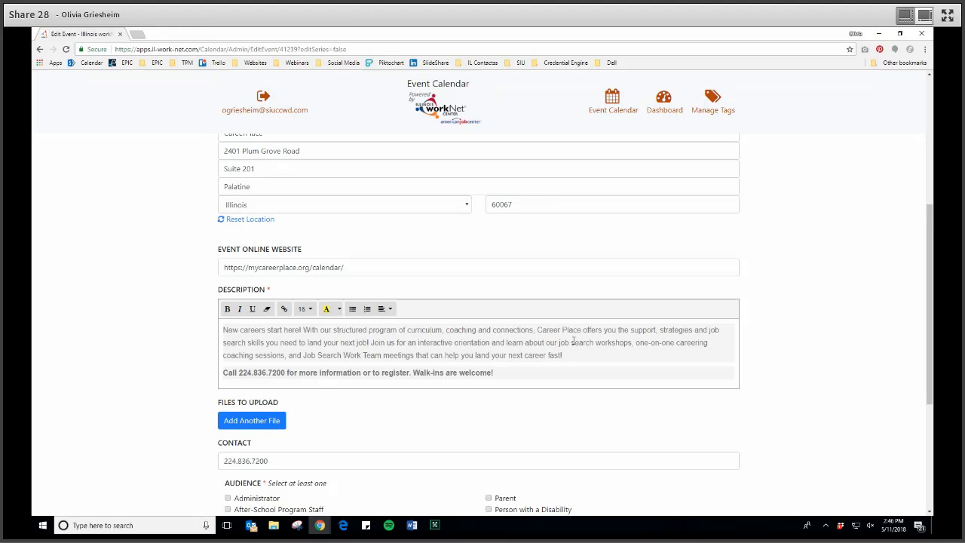
pyautogui.press('BackSpace')
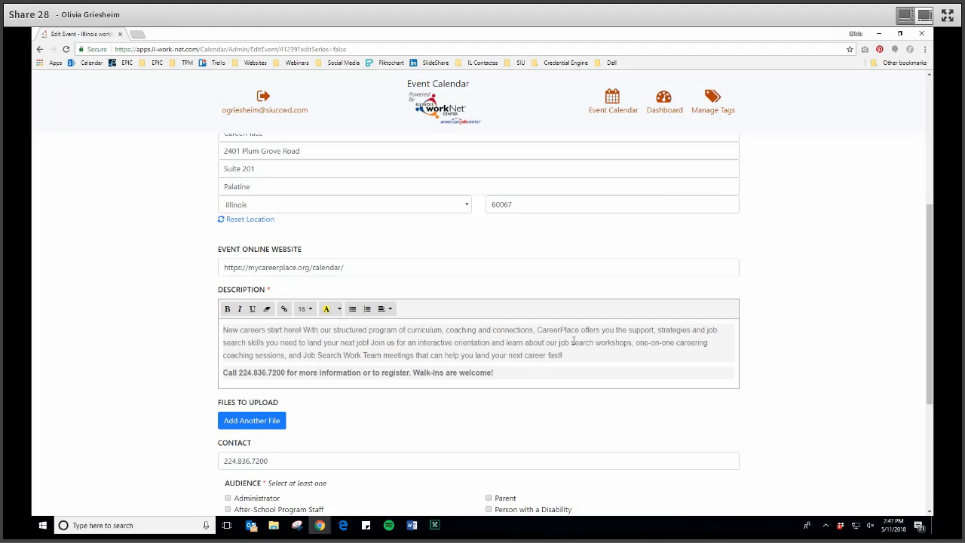
pyautogui.scroll(-2, 341, 261)
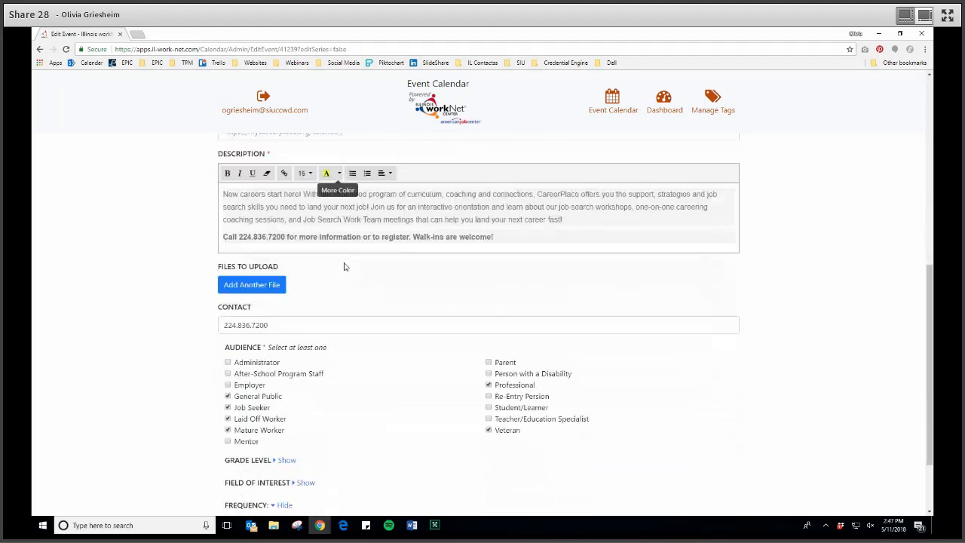
pyautogui.scroll(2, 506, 340)
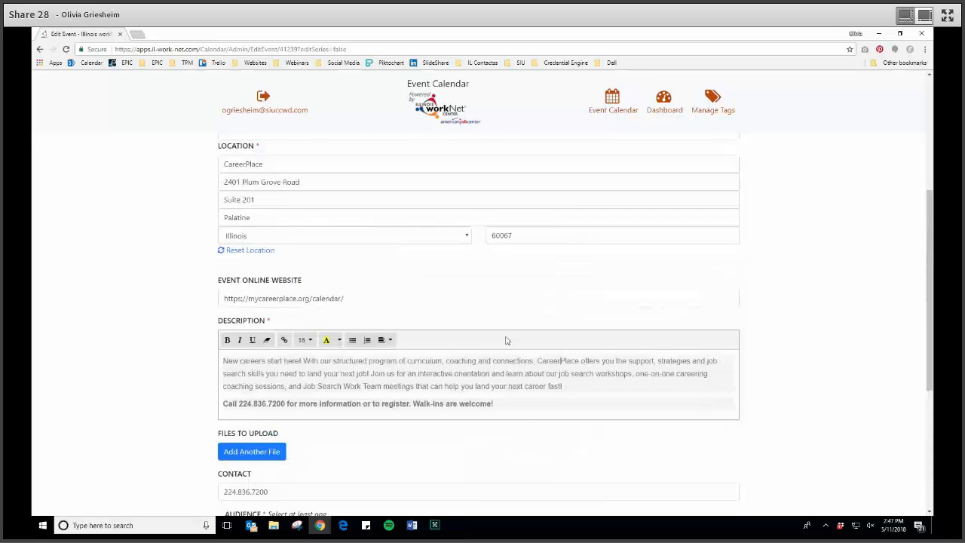
# - Set the June 11 "New Careers Start Here: CareerPlace" event's approval status to Approved and save the event update
pyautogui.scroll(3, 507, 340)
pyautogui.click(259, 225)
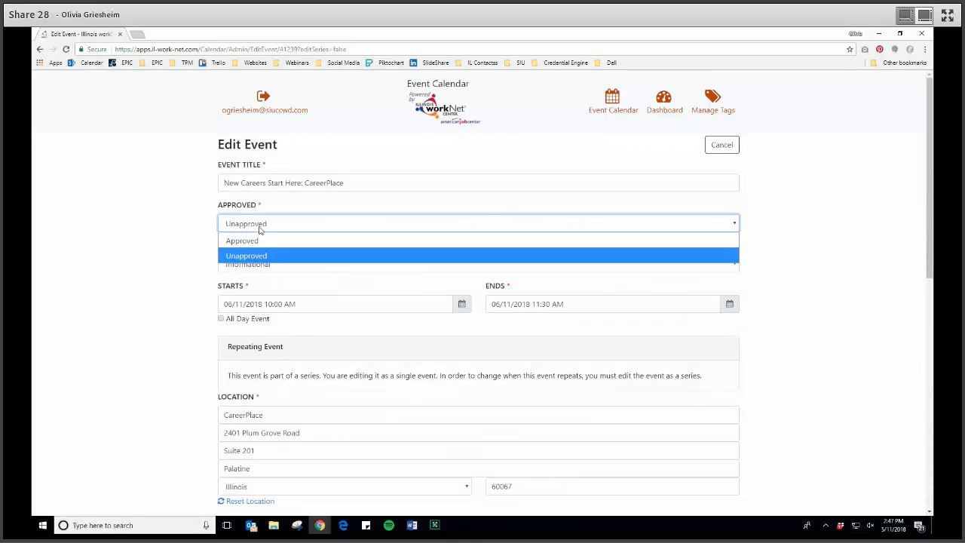
pyautogui.click(269, 240)
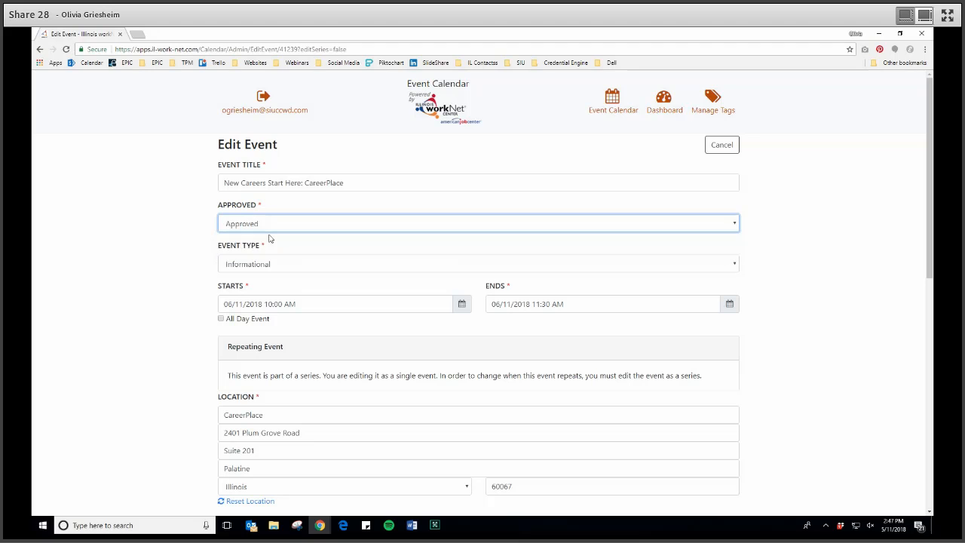
pyautogui.scroll(-2, 410, 283)
pyautogui.scroll(-4, 410, 282)
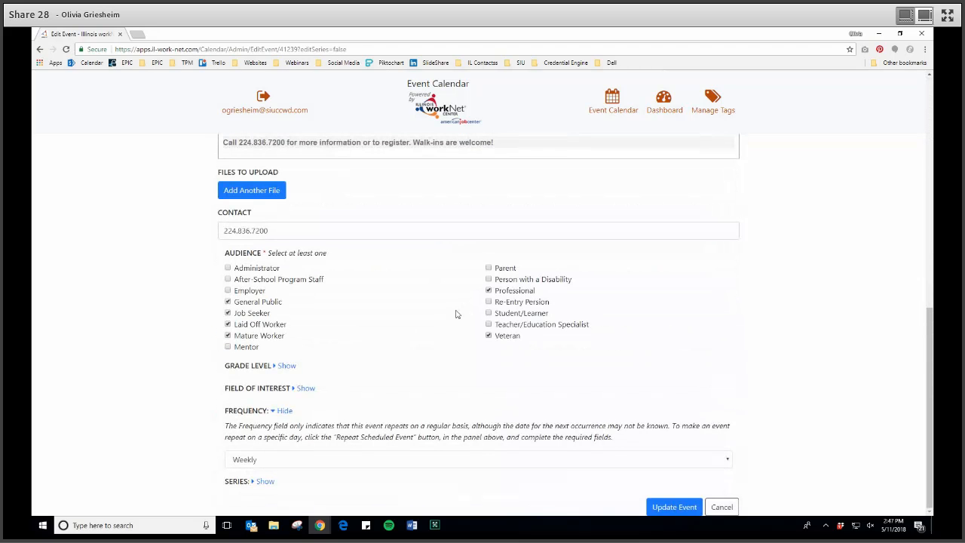
pyautogui.click(662, 511)
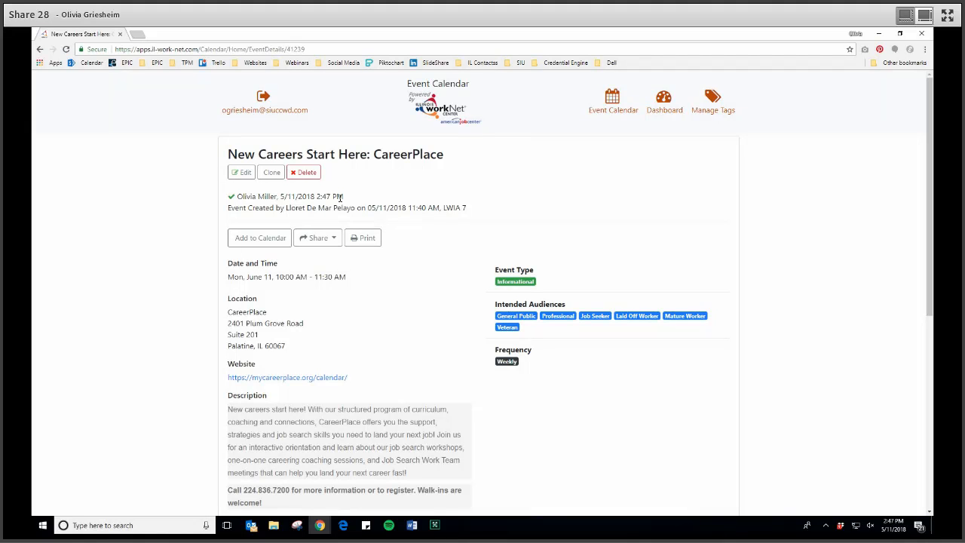
# - Open the admin dashboard and examine its additional filters and the unapproved, approved and total submitted events per LWIA
pyautogui.click(660, 111)
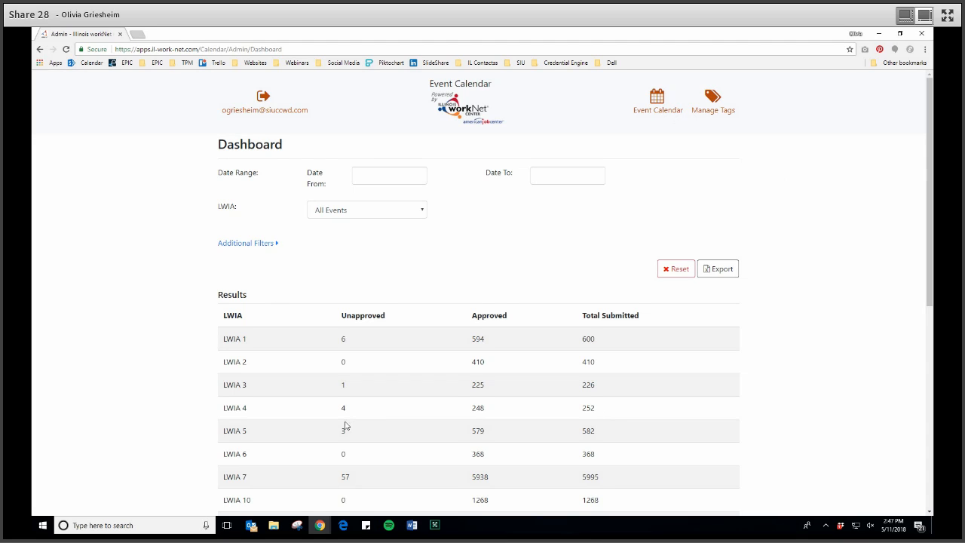
pyautogui.scroll(-2, 327, 408)
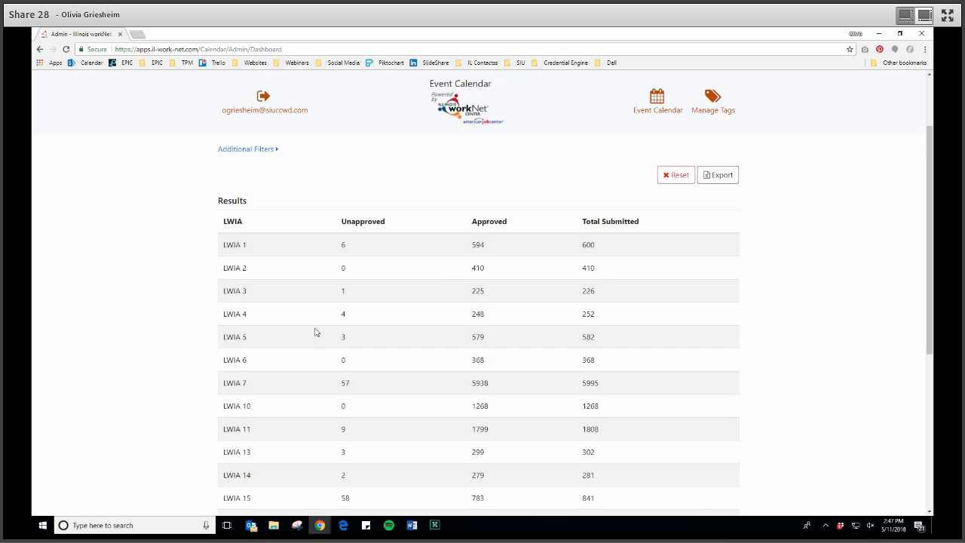
pyautogui.scroll(2, 315, 333)
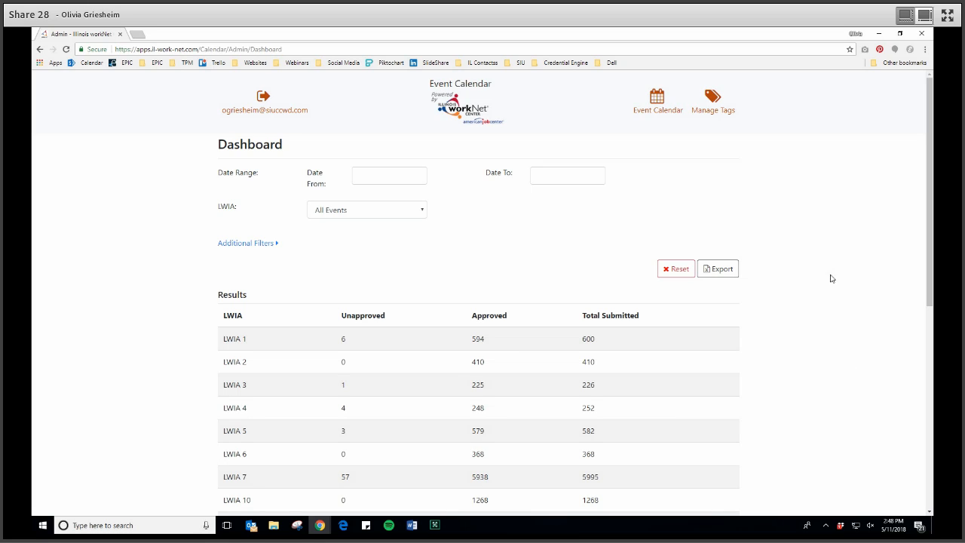
pyautogui.click(269, 244)
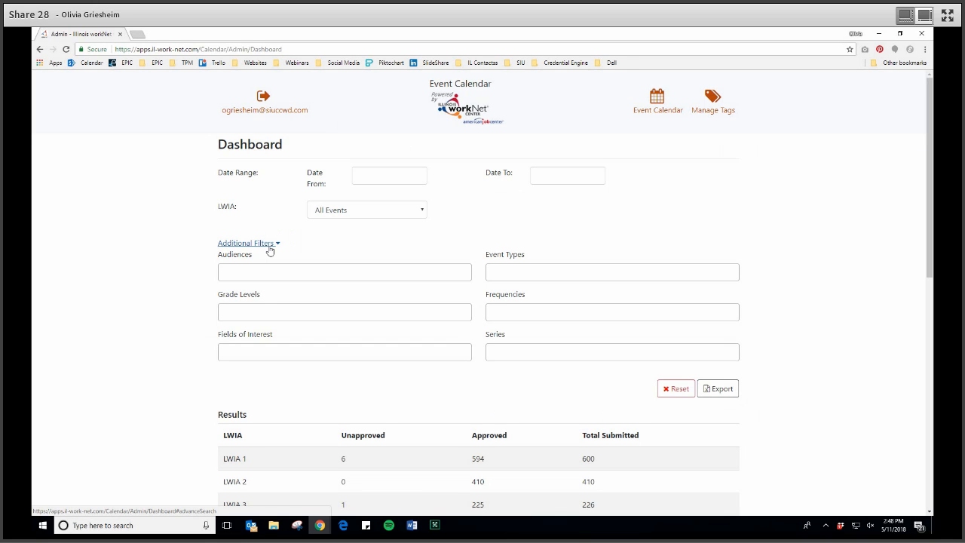
pyautogui.click(269, 247)
pyautogui.doubleClick(364, 343)
pyautogui.moveTo(364, 343); pyautogui.dragTo(603, 340)
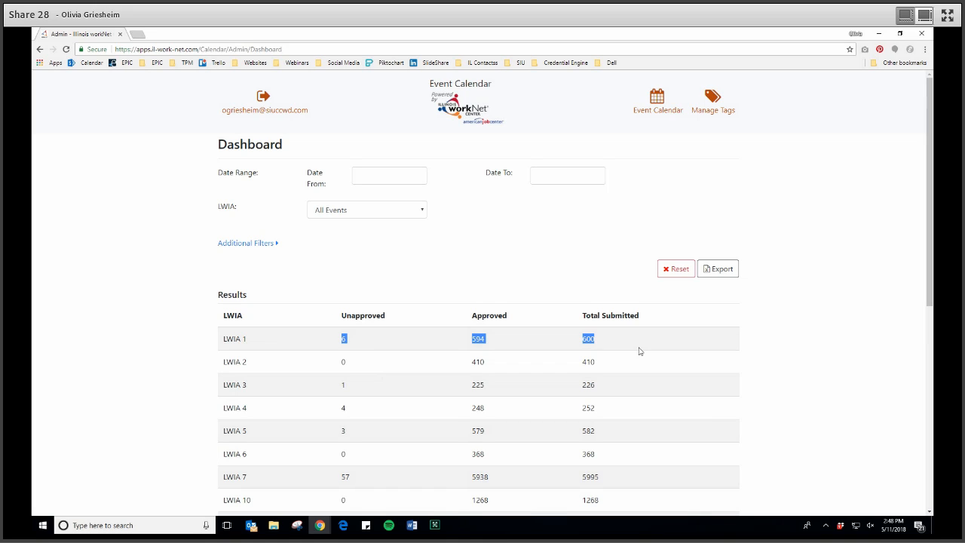
# - Go to the Illinois workNet home page and open Embeddable Widgets from its footer links
pyautogui.click(461, 121)
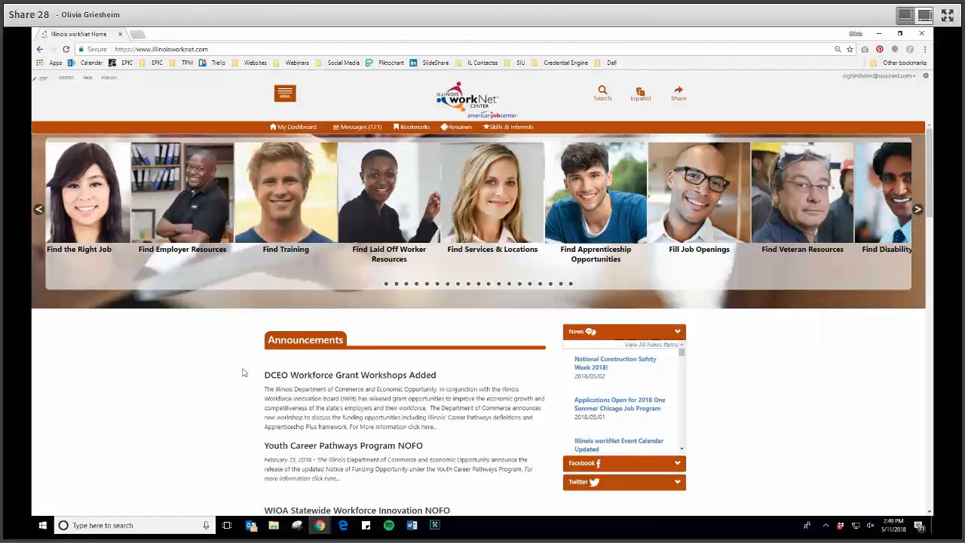
pyautogui.scroll(-5, 148, 407)
pyautogui.scroll(-10, 148, 407)
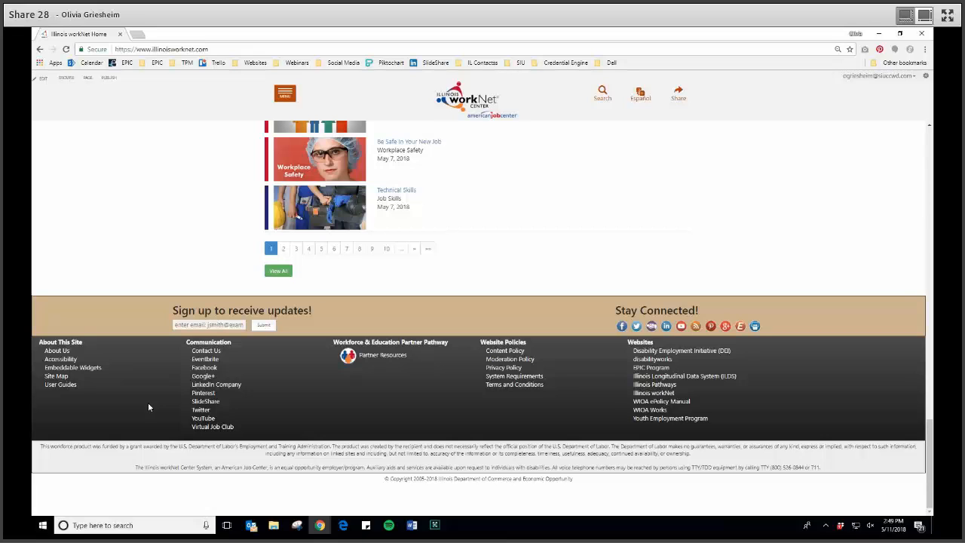
pyautogui.click(56, 370)
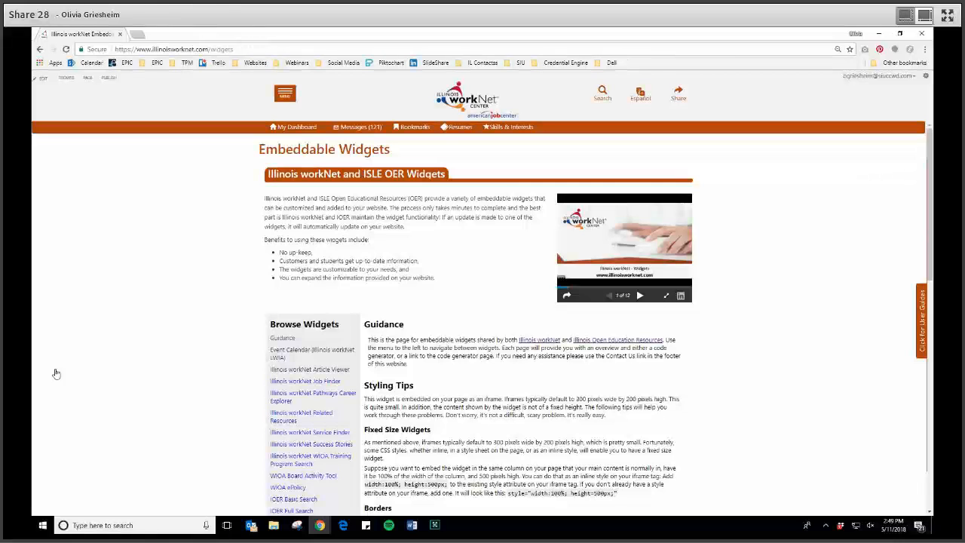
# - Show the Event Calendar (Illinois workNet LWIA) widget and open its Calendar Code Generator page
pyautogui.click(280, 355)
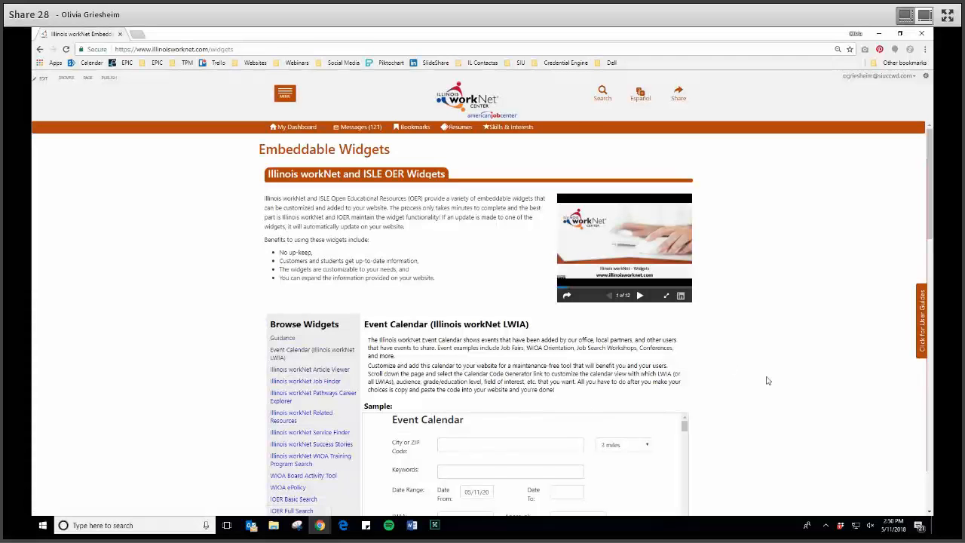
pyautogui.scroll(-2, 768, 381)
pyautogui.scroll(-3, 762, 390)
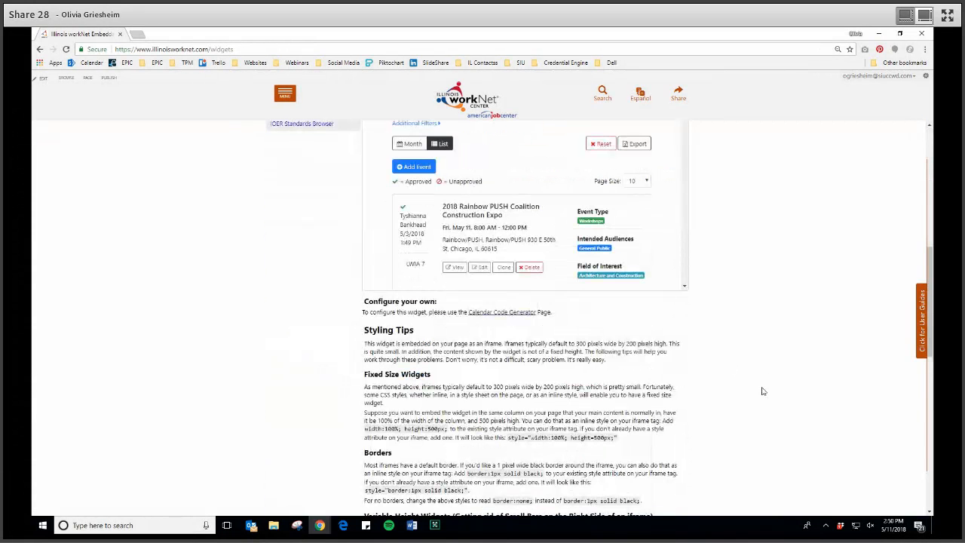
pyautogui.click(513, 312)
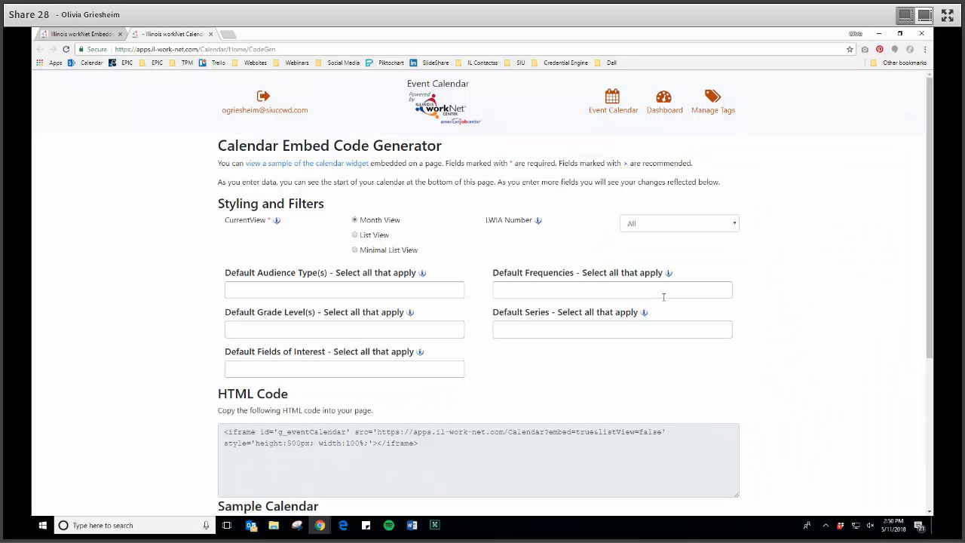
# - Configure the embedded calendar to use List View and filter it to LWIA 7
pyautogui.scroll(-3, 819, 359)
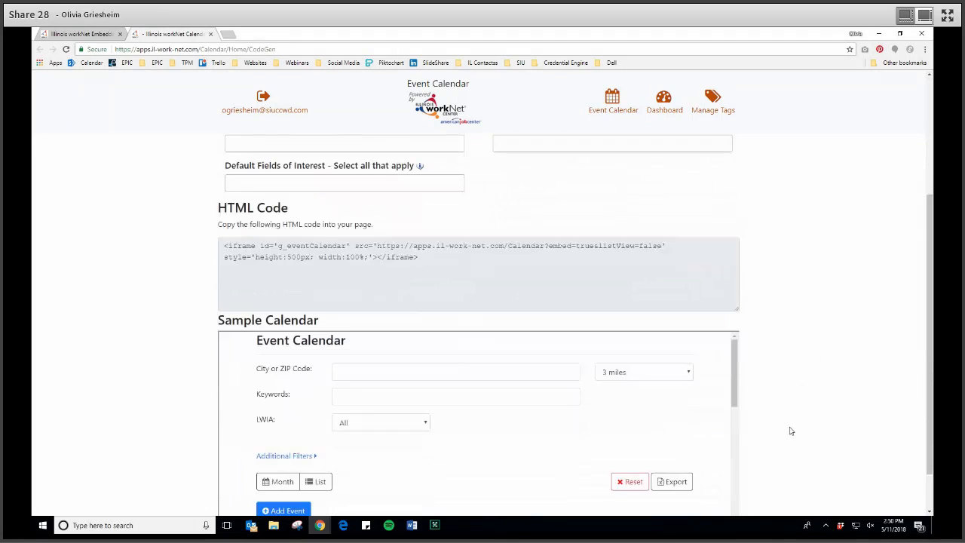
pyautogui.scroll(-3, 431, 414)
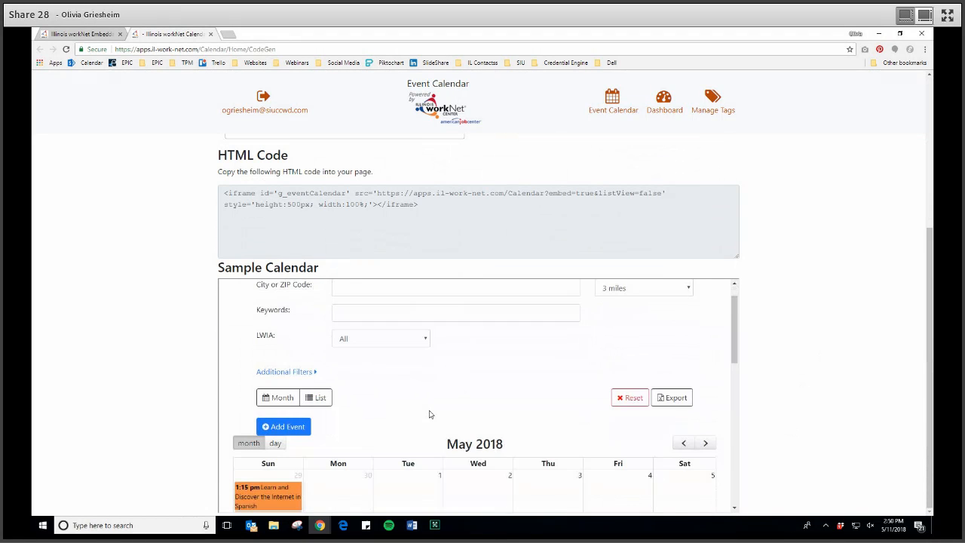
pyautogui.scroll(3, 448, 409)
pyautogui.moveTo(932, 351); pyautogui.dragTo(931, 190)
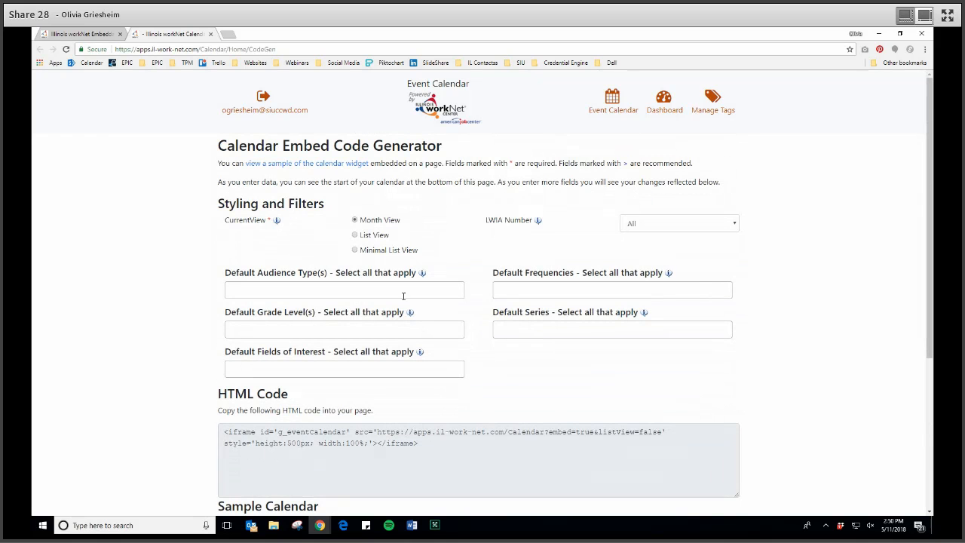
pyautogui.click(383, 237)
pyautogui.click(673, 233)
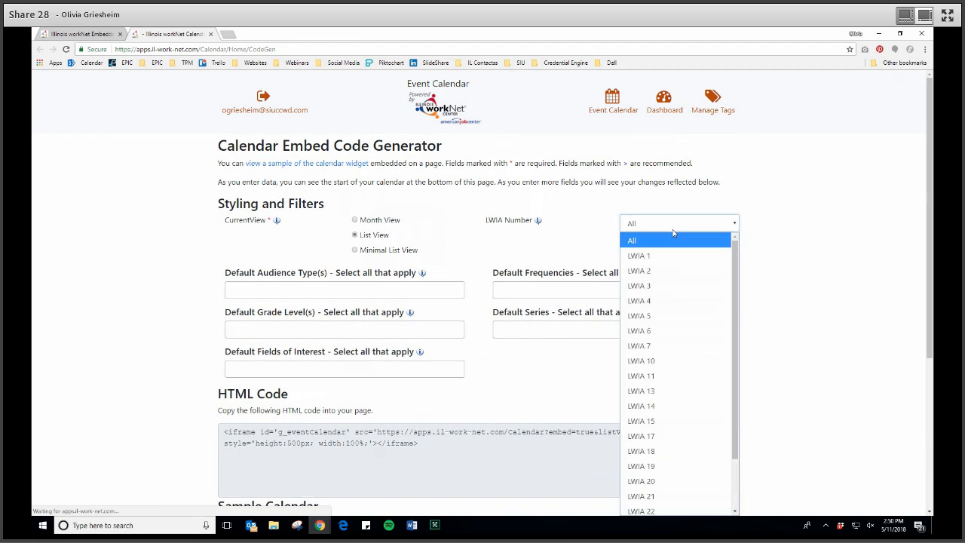
pyautogui.click(661, 345)
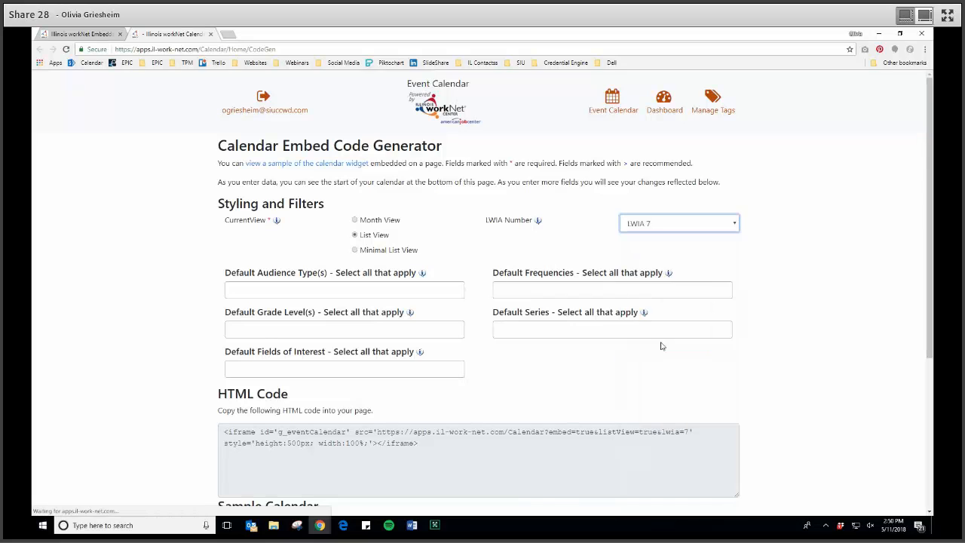
# - Examine the generated HTML code and the sample calendar's filters and event list for LWIA 7
pyautogui.moveTo(929, 158); pyautogui.dragTo(930, 309)
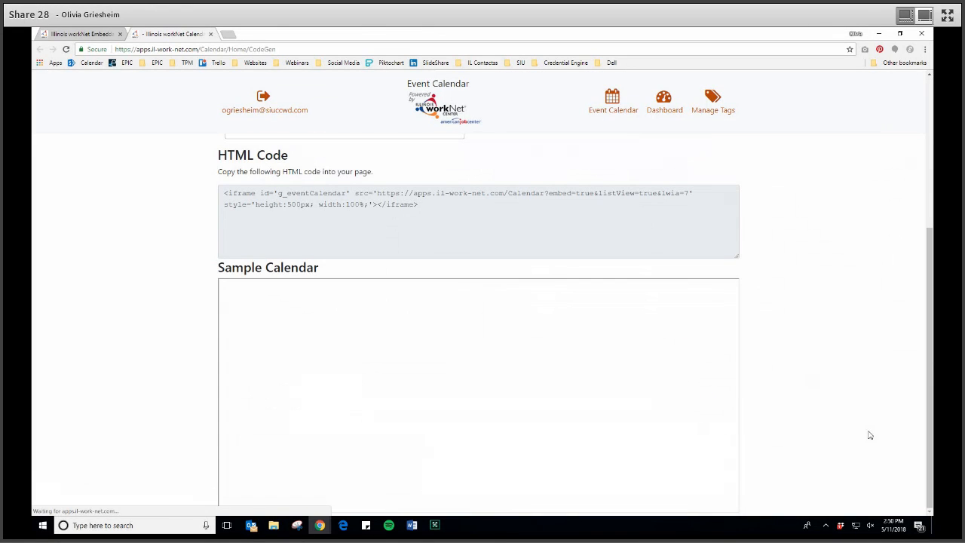
pyautogui.scroll(2, 752, 353)
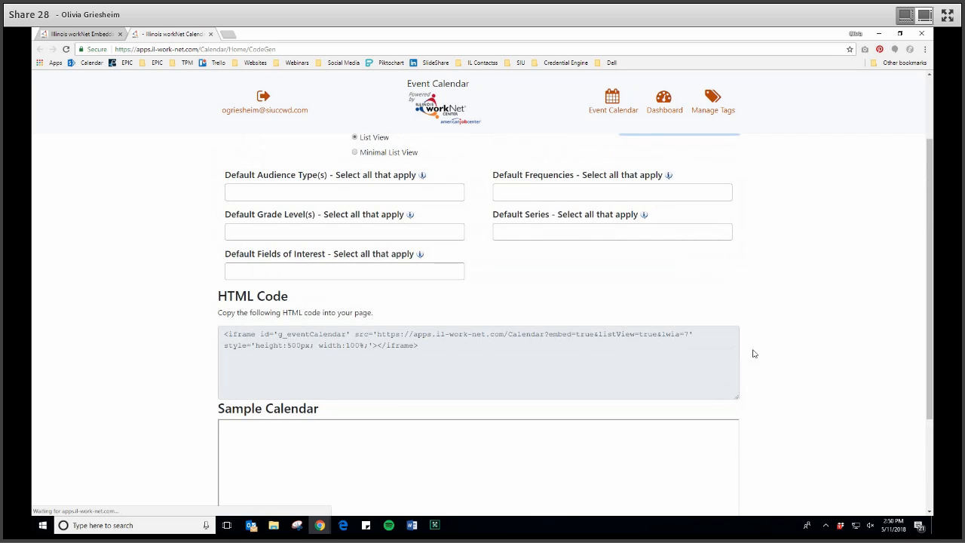
pyautogui.scroll(-1, 752, 354)
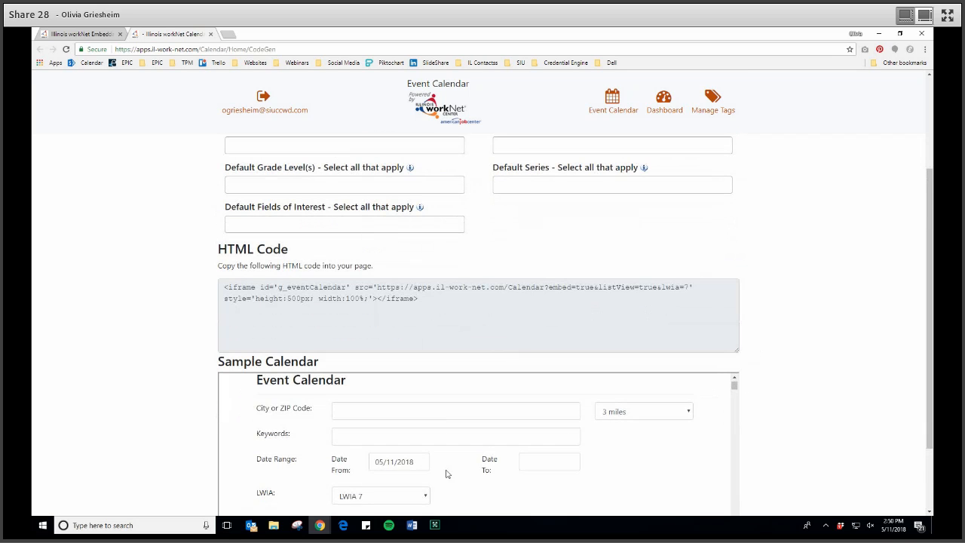
pyautogui.scroll(-1, 346, 414)
pyautogui.scroll(-3, 564, 436)
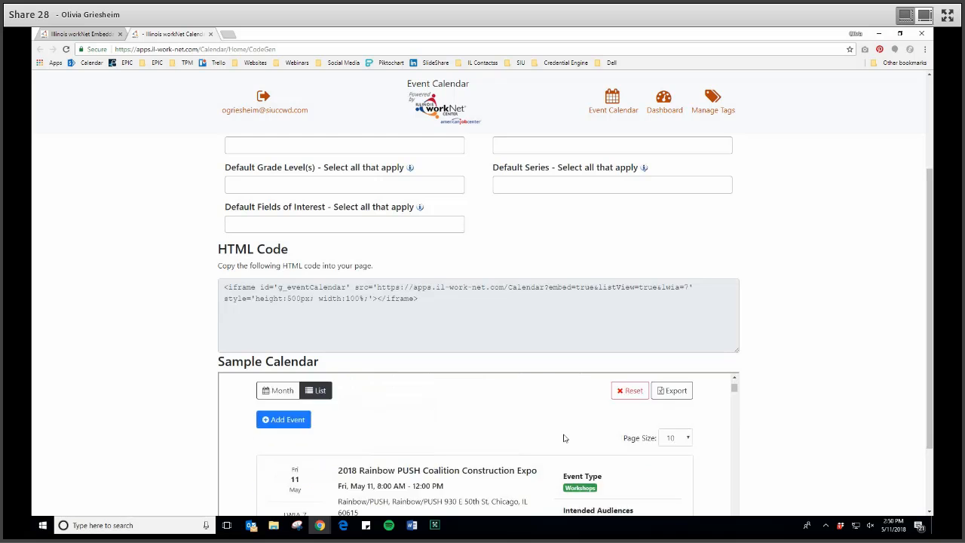
pyautogui.scroll(-2, 564, 436)
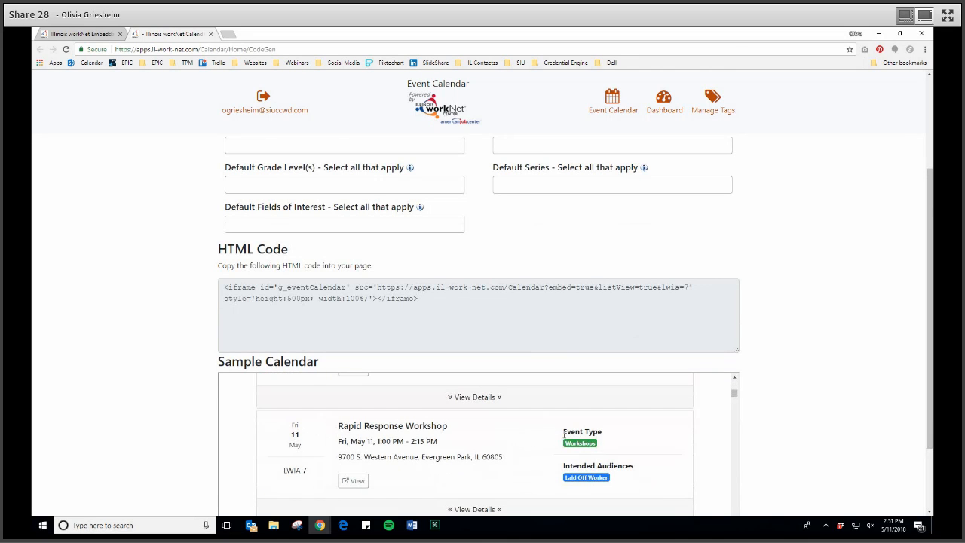
pyautogui.scroll(2, 925, 224)
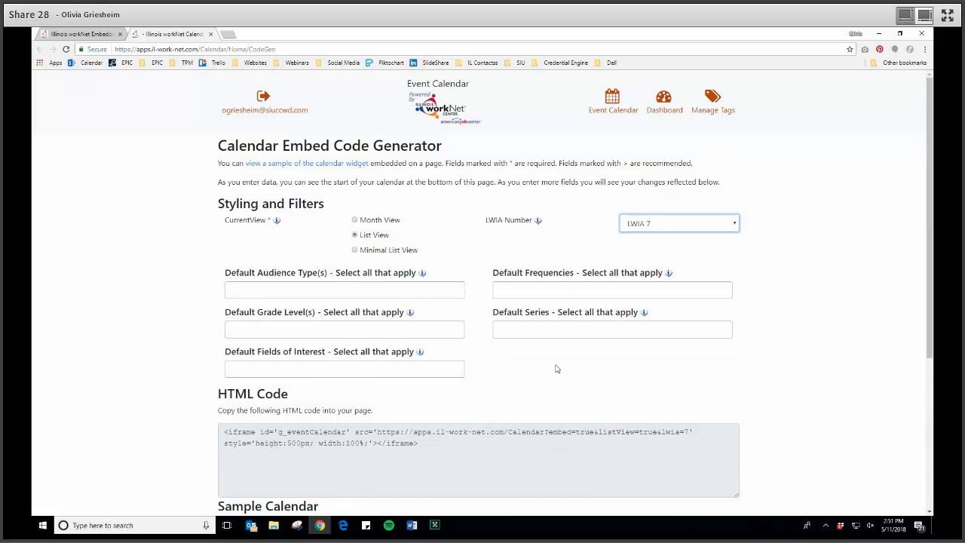
pyautogui.scroll(-3, 932, 362)
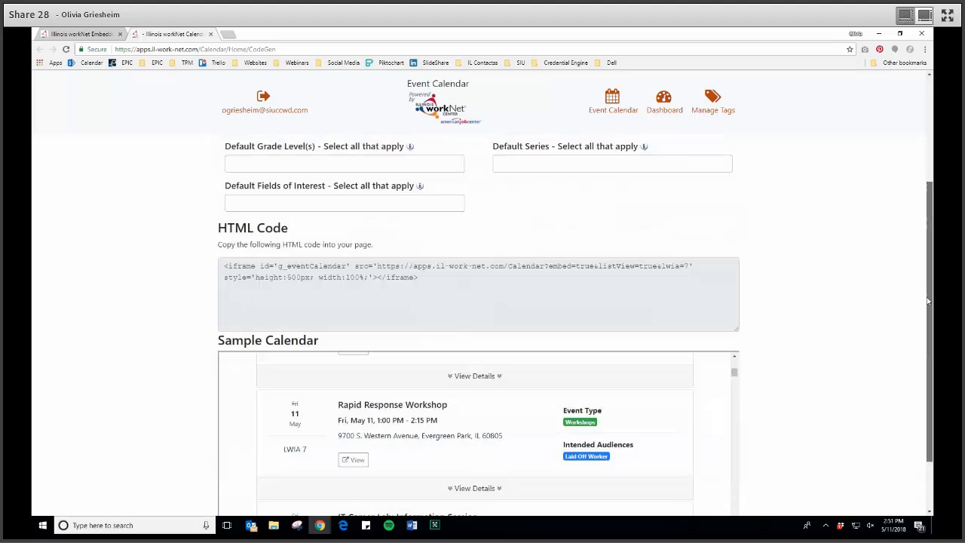
pyautogui.scroll(10, 392, 414)
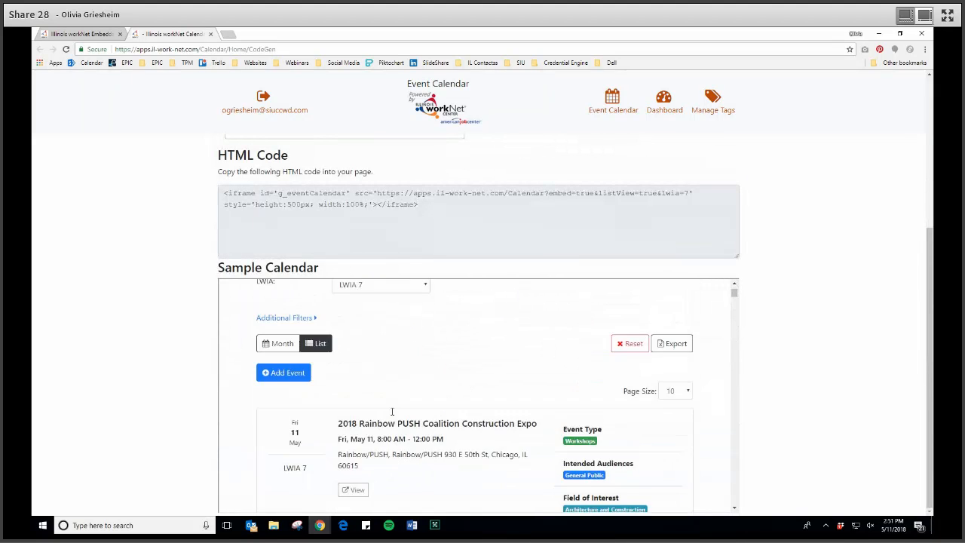
pyautogui.scroll(2, 391, 415)
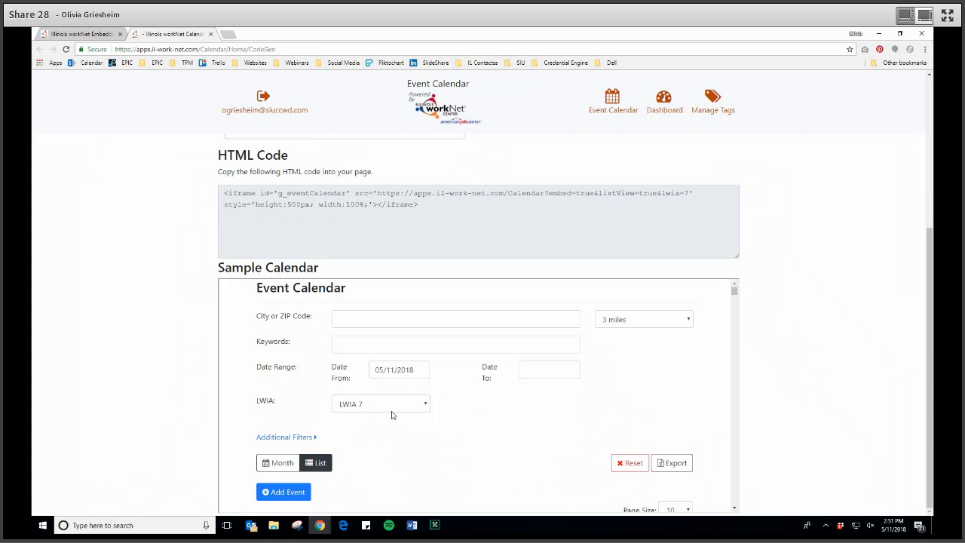
# - Select the entire generated iframe embed code for the LWIA 7 list-view calendar
pyautogui.click(444, 208)
pyautogui.hotkey('ctrl', 'a')
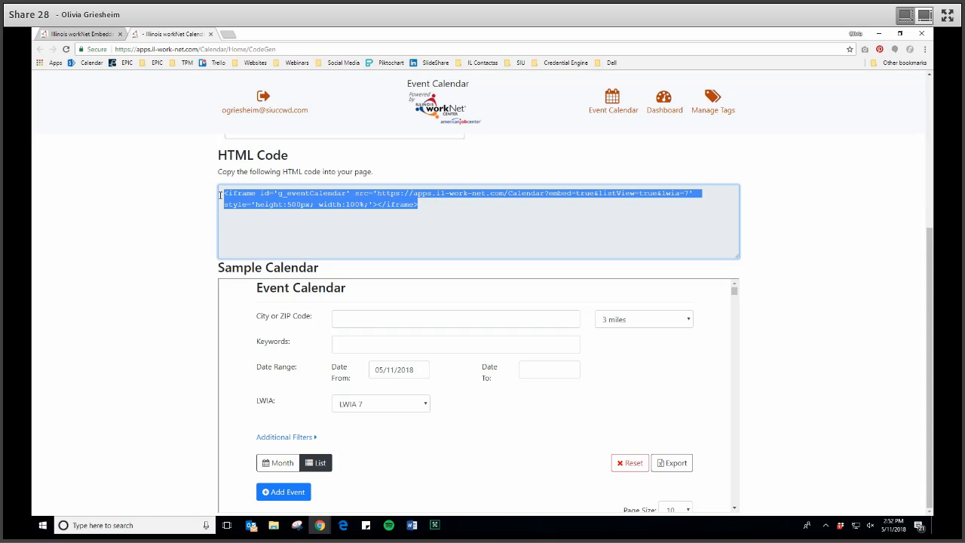
pyautogui.click(444, 530)
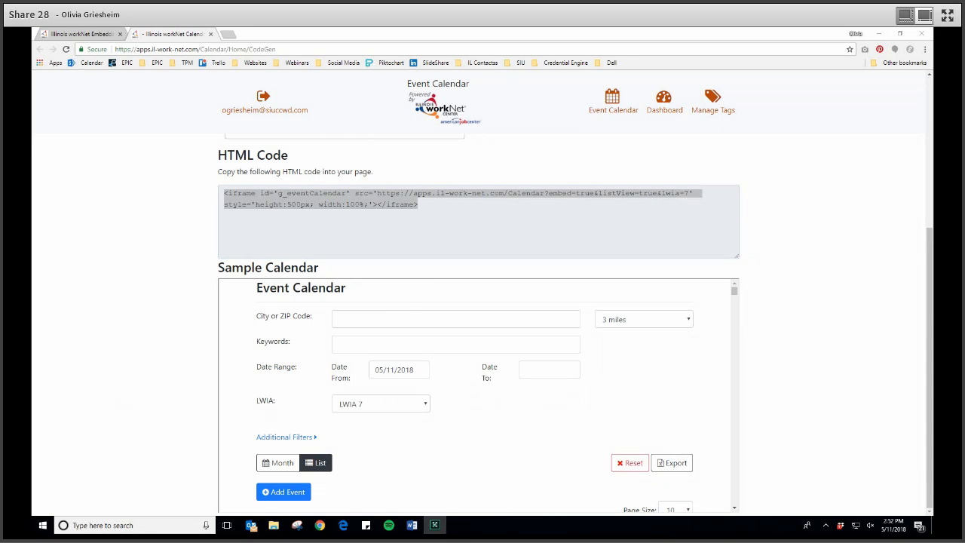